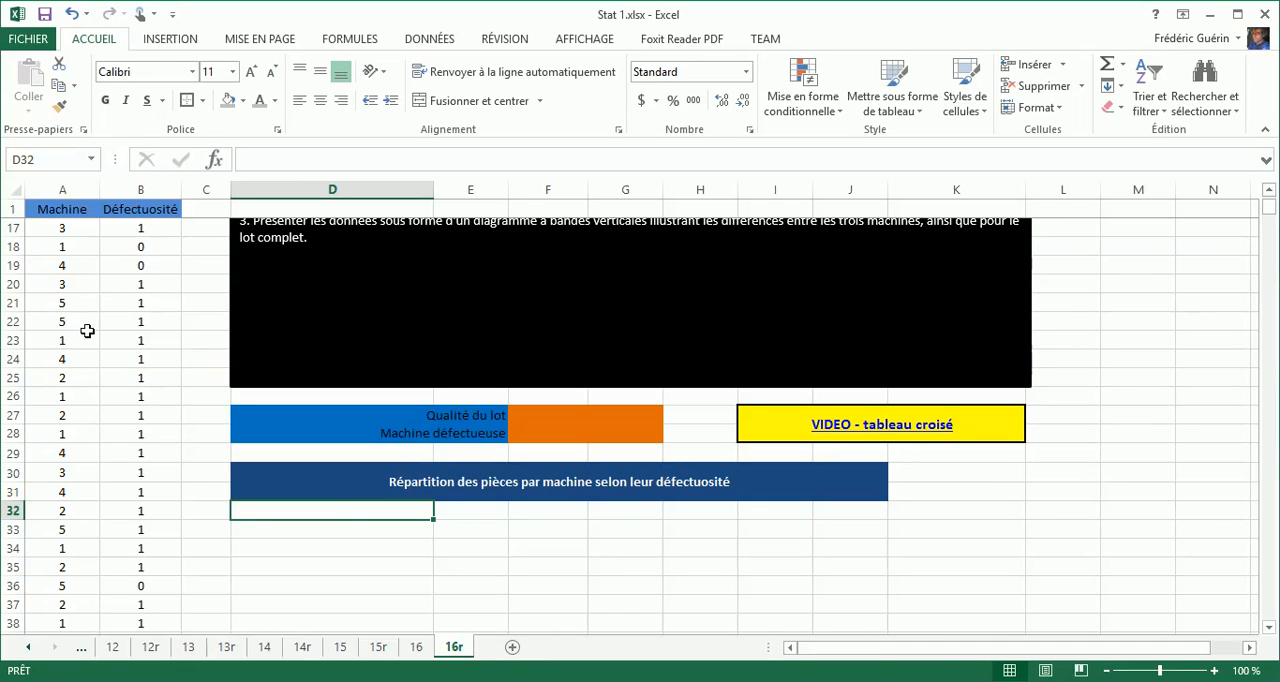
# Convert the Machine and Défectuosité data in A1:B3021 into a table with headers.
pyautogui.click(70, 285)
pyautogui.scroll(5, 70, 285)
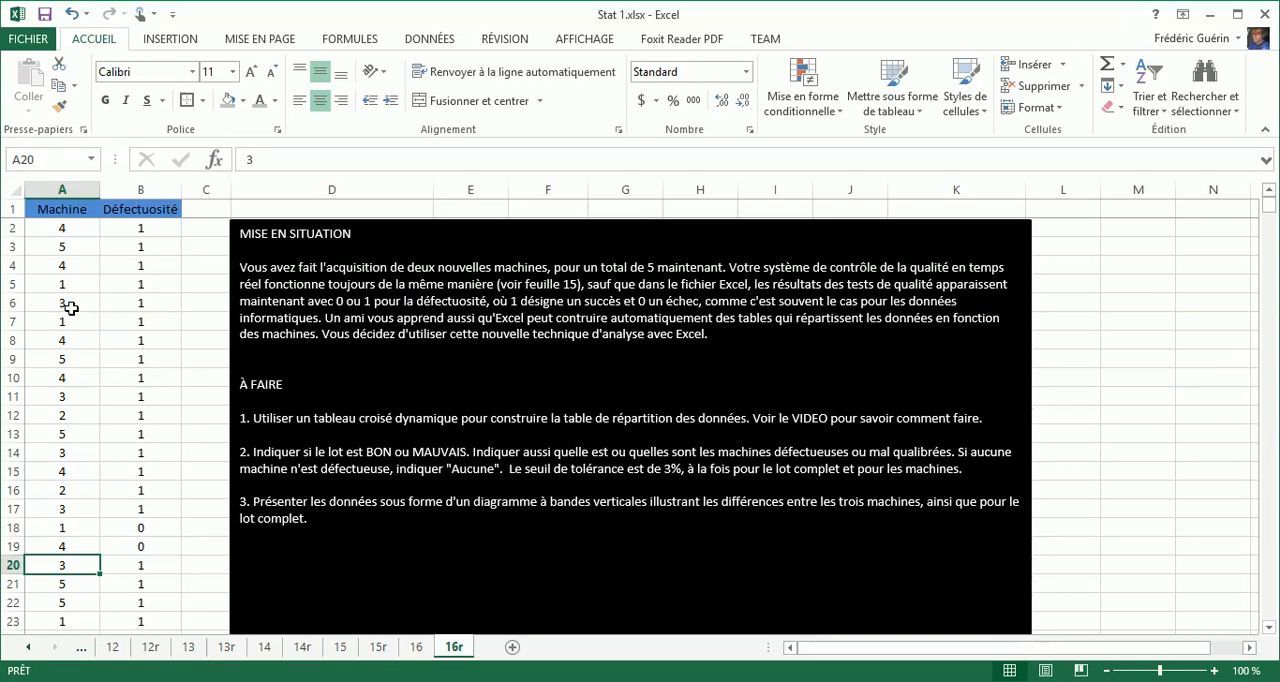
pyautogui.click(162, 40)
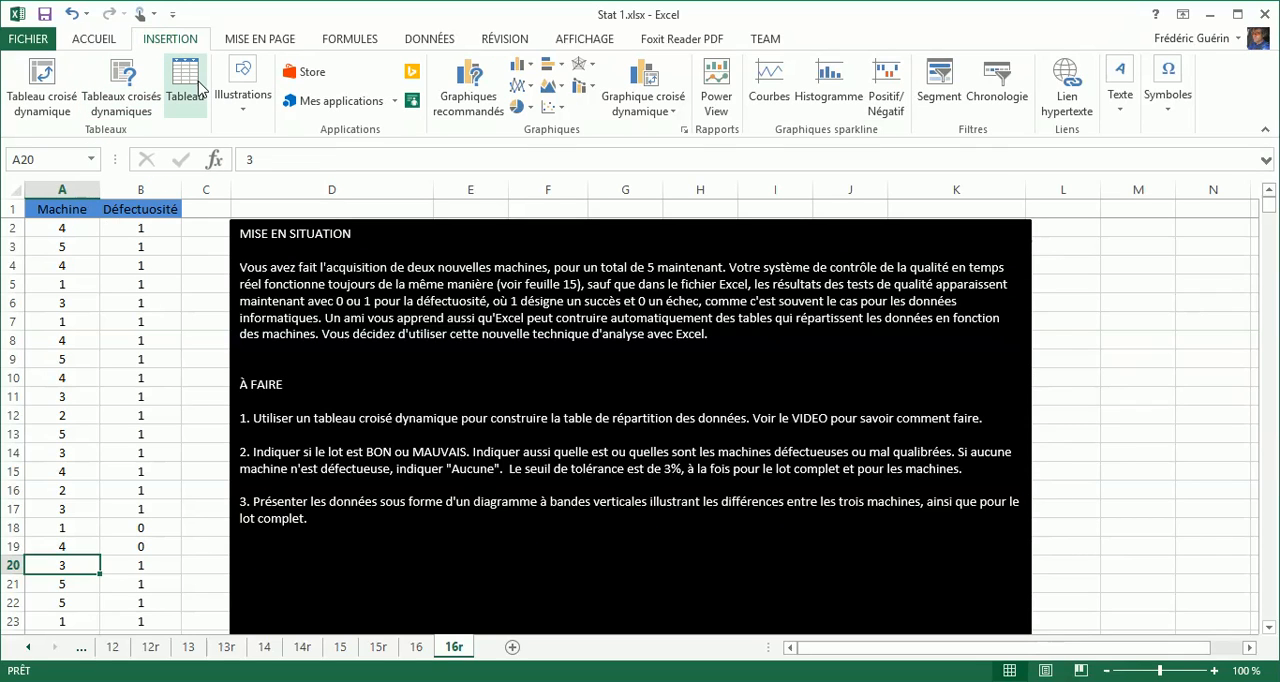
pyautogui.click(70, 258)
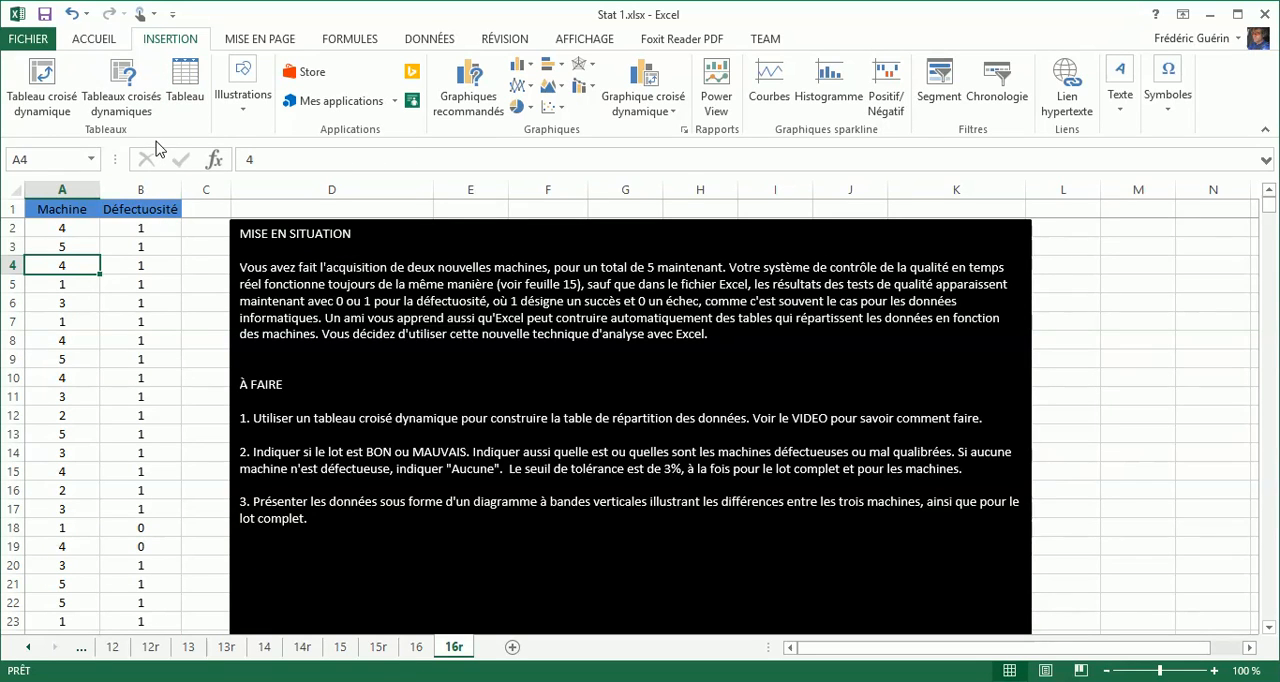
pyautogui.click(185, 88)
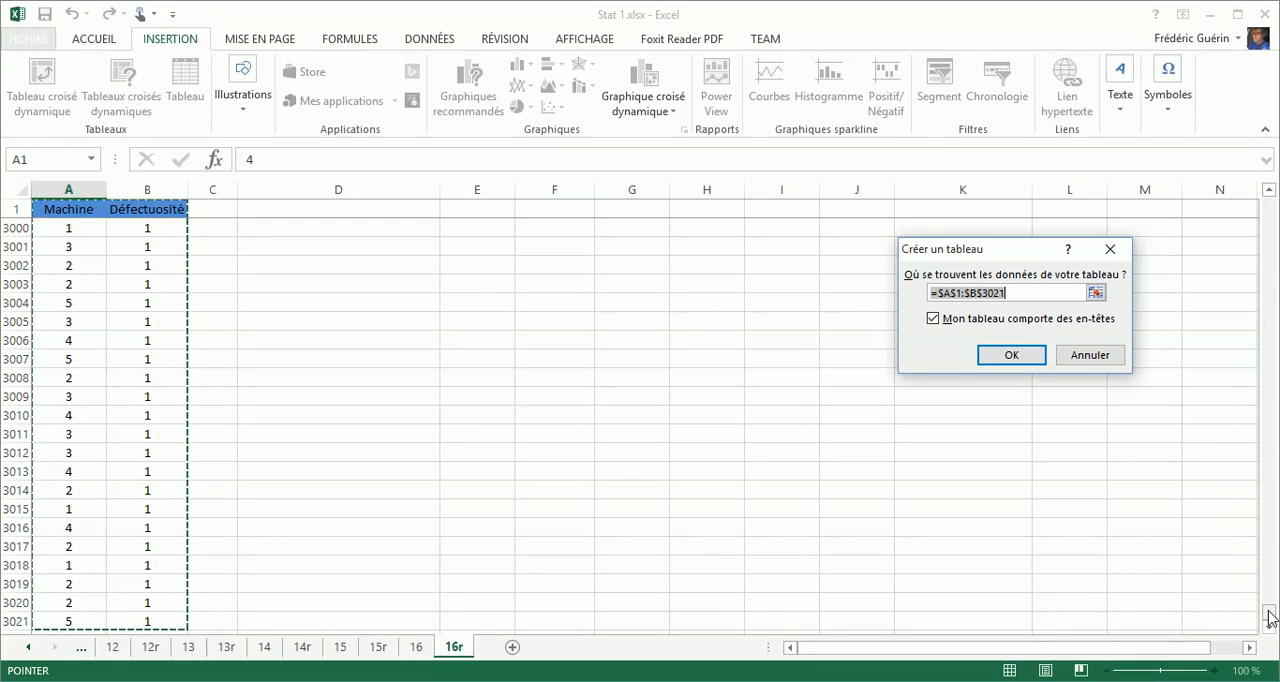
pyautogui.moveTo(1269, 611)
pyautogui.mouseDown()
pyautogui.moveTo(1269, 594)
pyautogui.moveTo(1272, 618)
pyautogui.mouseUp()
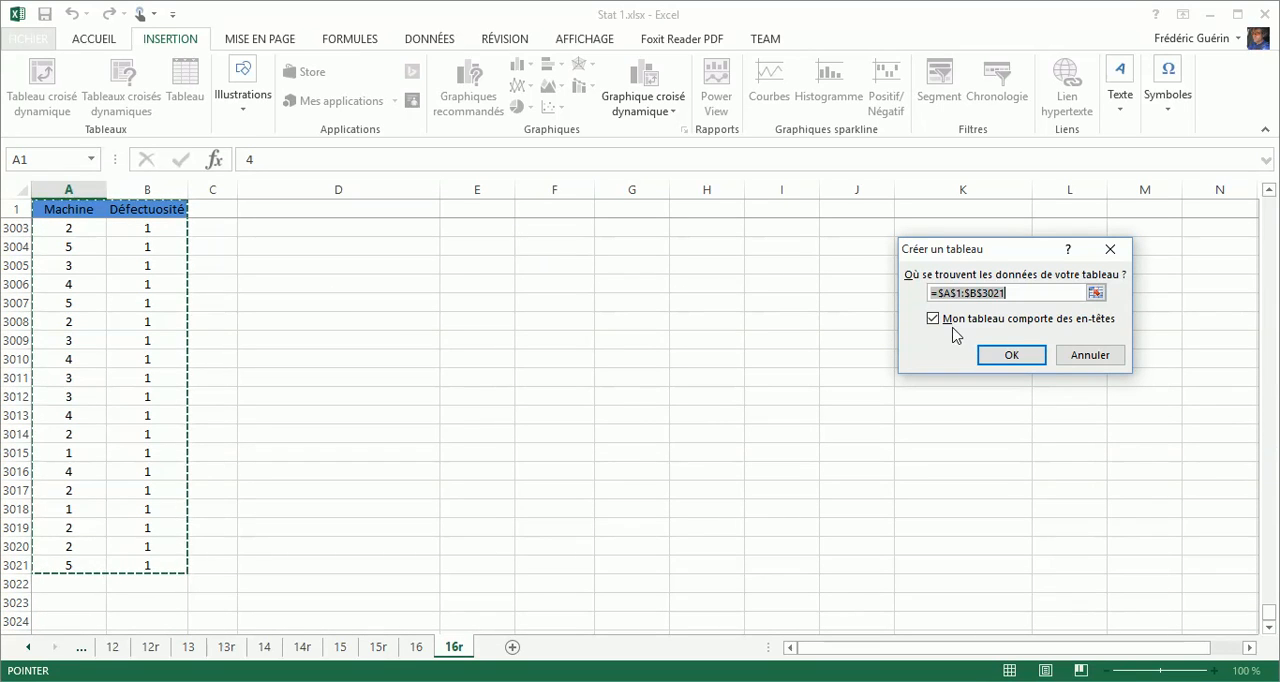
pyautogui.click(1006, 366)
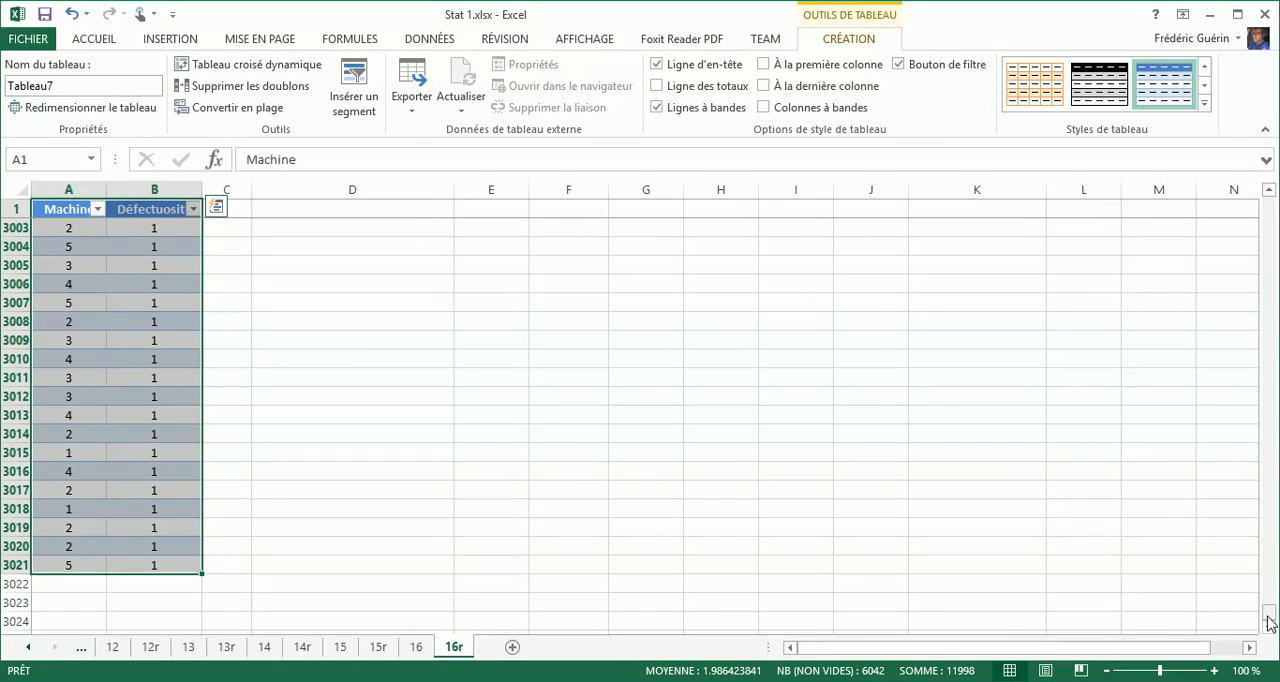
pyautogui.moveTo(1268, 618); pyautogui.dragTo(1267, 615)
pyautogui.moveTo(1278, 341); pyautogui.dragTo(1267, 200)
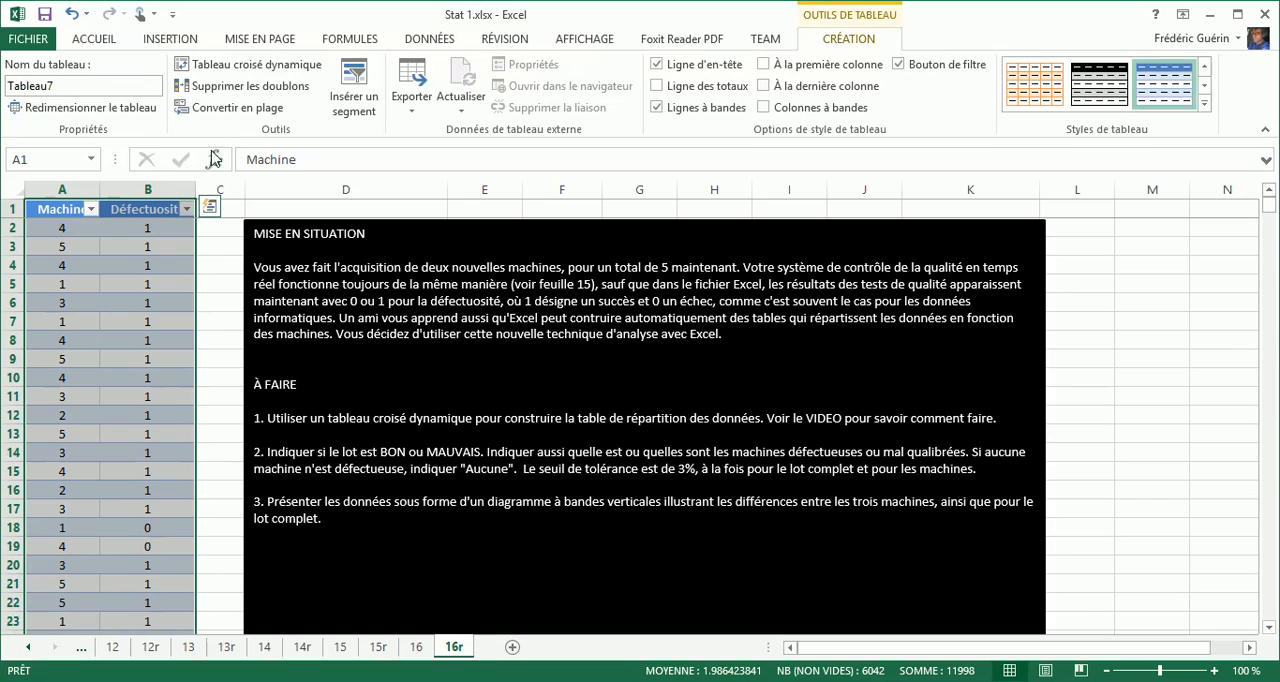
# Check the Machine column's filter options without applying any, and autofit the widths of columns A and B.
pyautogui.click(92, 210)
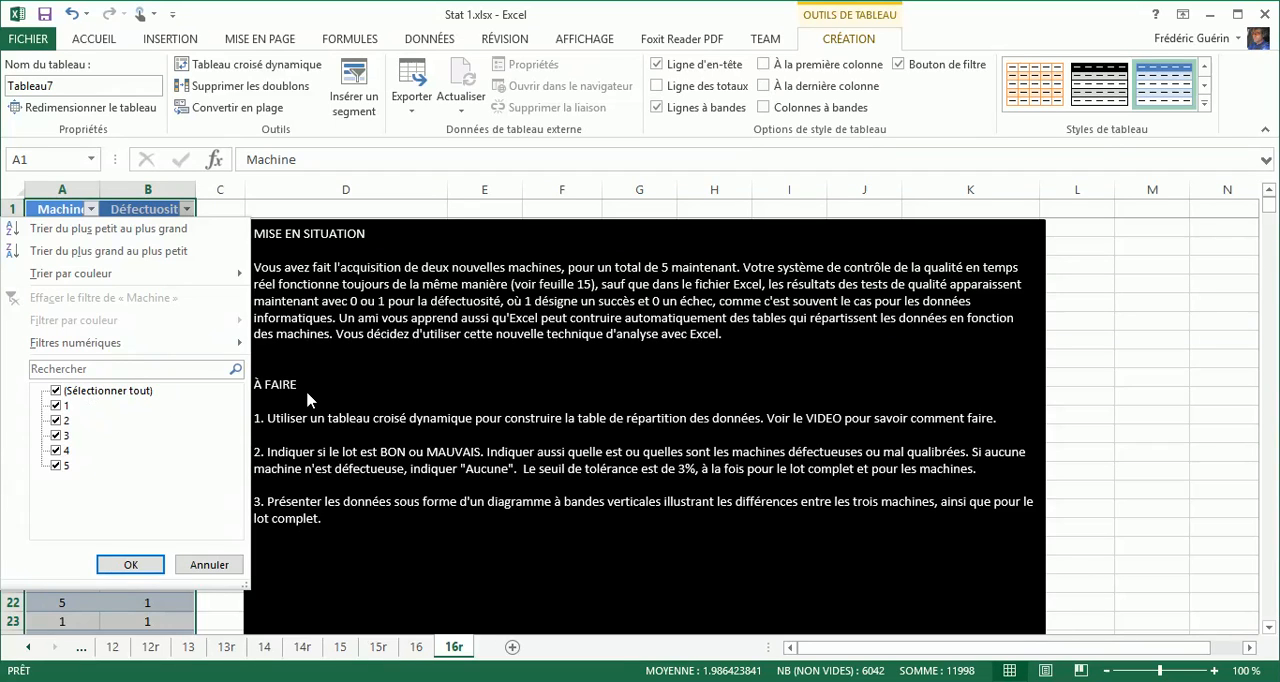
pyautogui.click(210, 565)
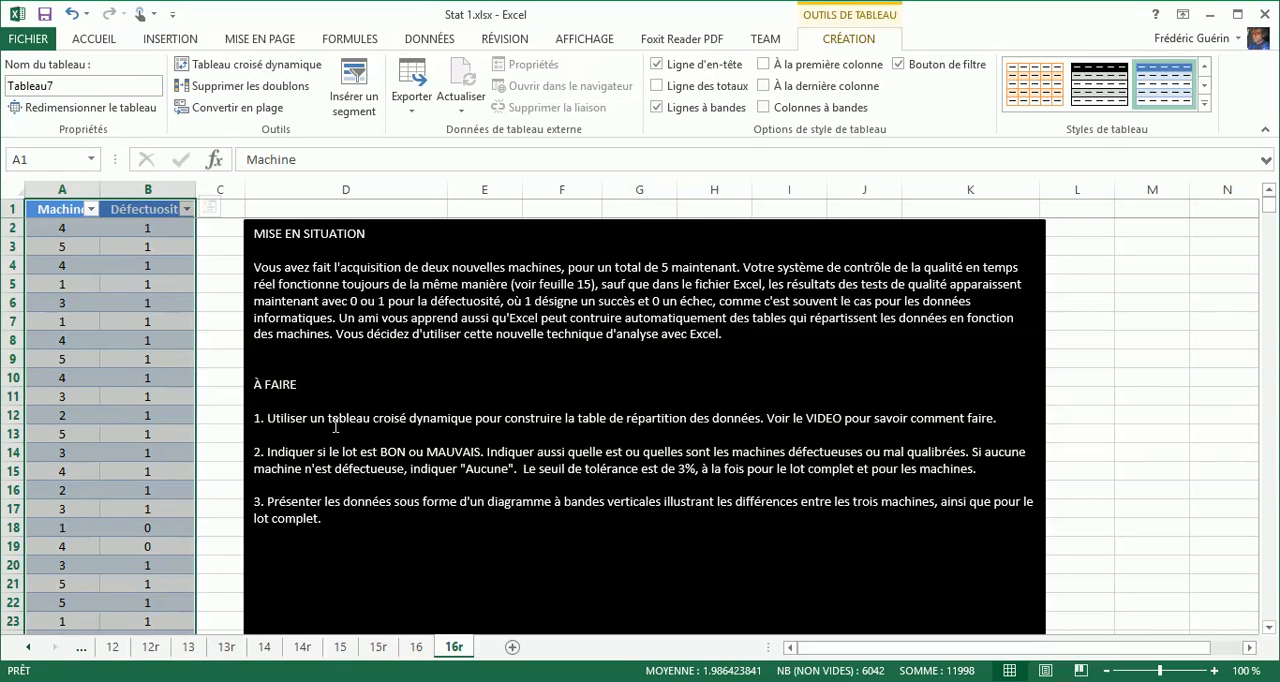
pyautogui.scroll(-6, 335, 425)
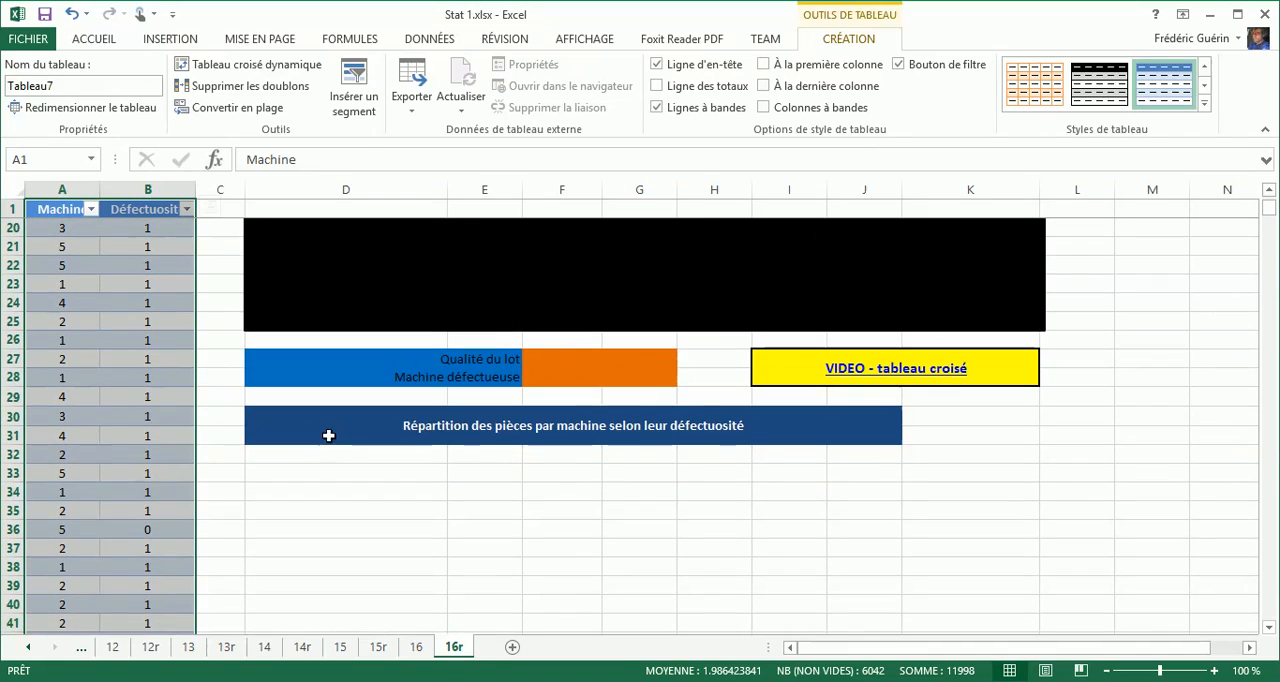
pyautogui.click(320, 457)
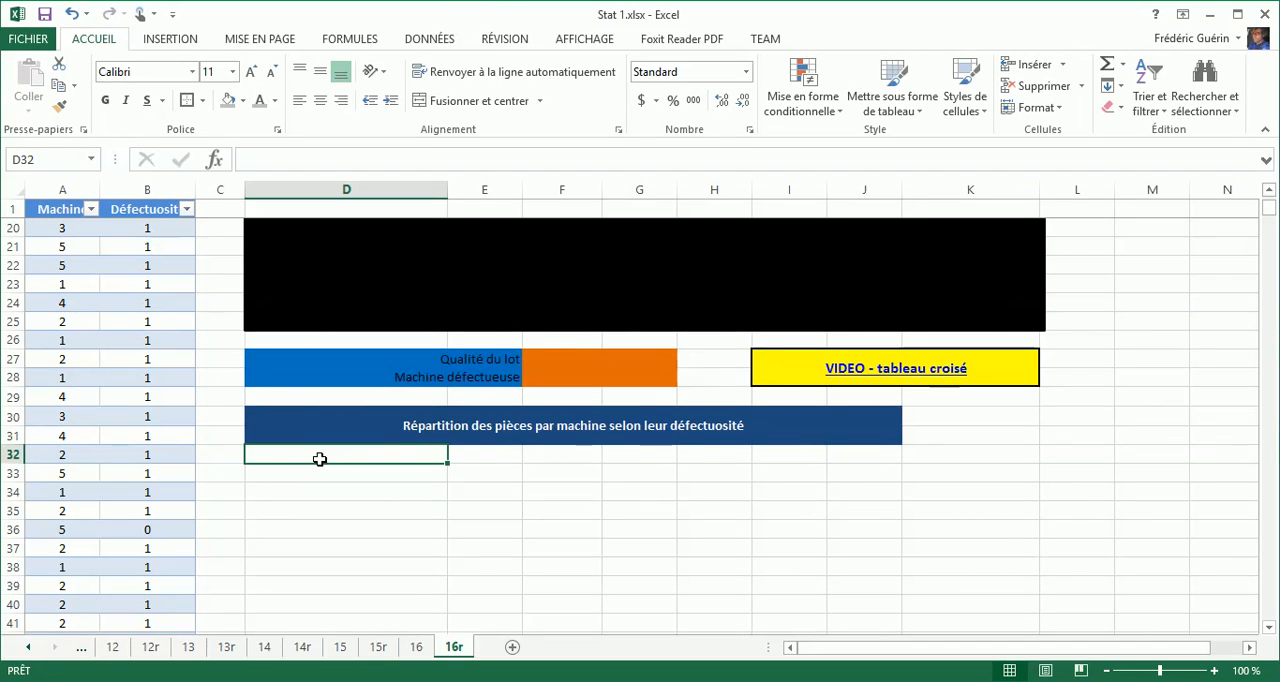
pyautogui.doubleClick(102, 190)
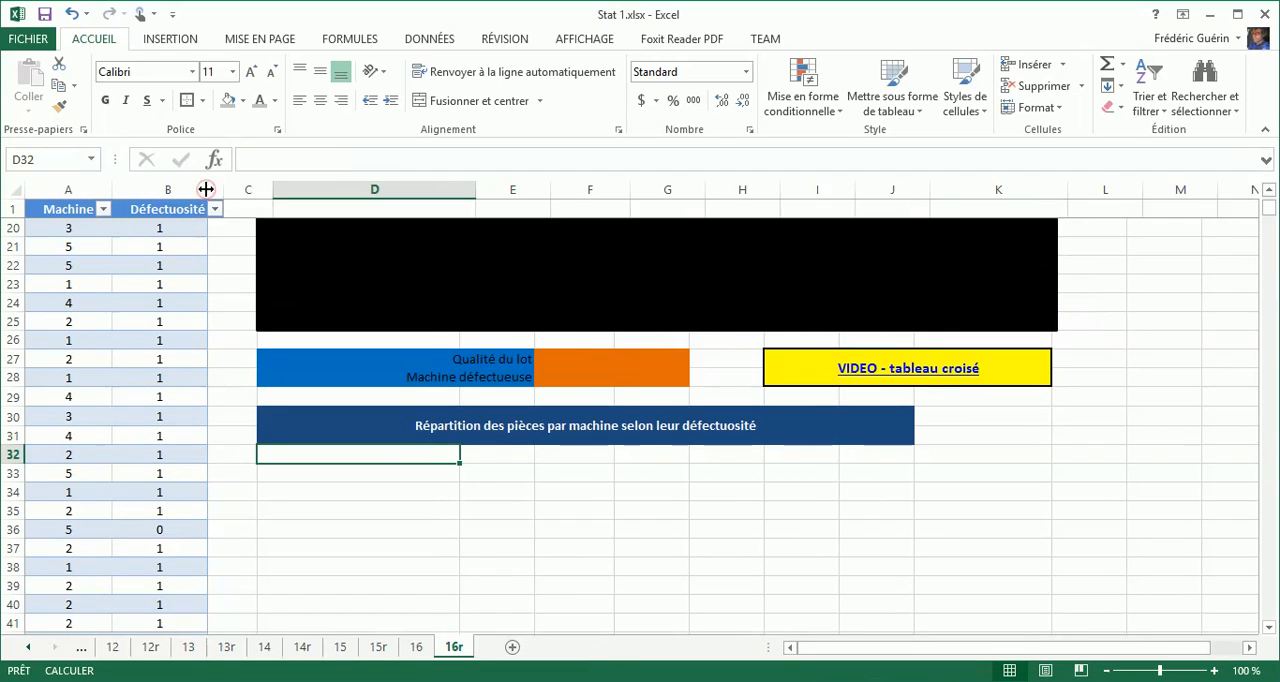
pyautogui.doubleClick(206, 190)
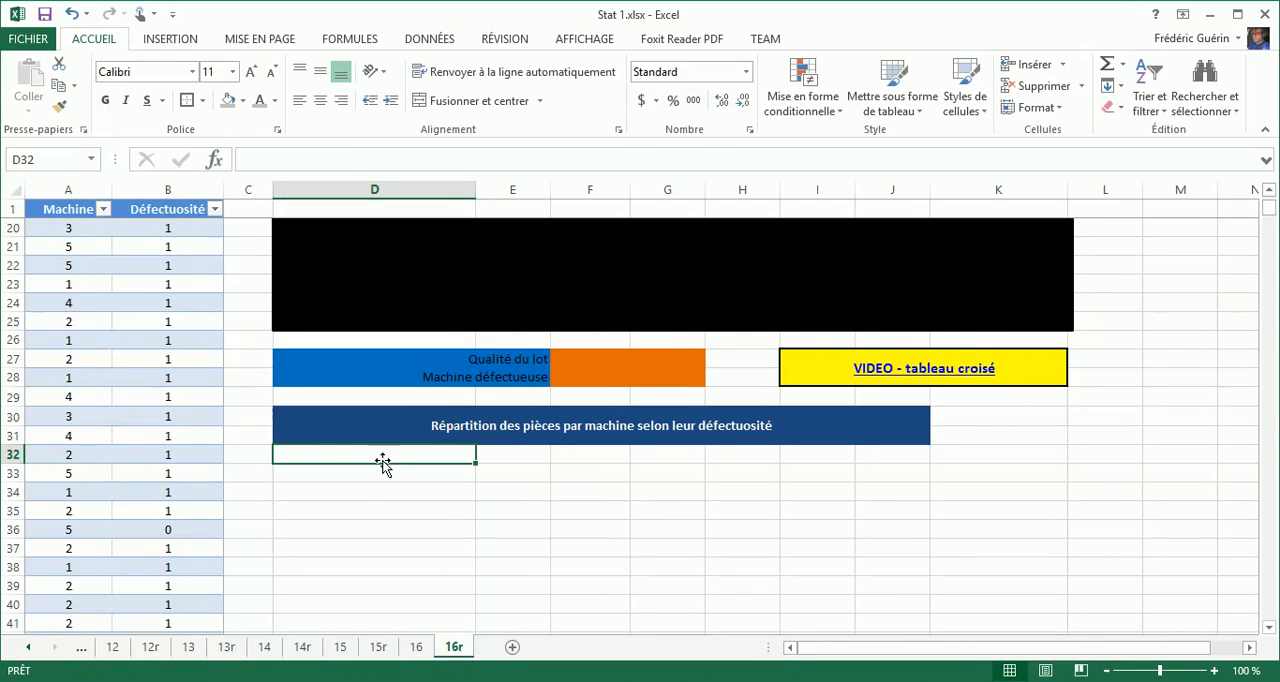
# Create a pivot table from the Machine and Défectuosité table, placed on the existing sheet 16r at cell D32.
pyautogui.click(178, 362)
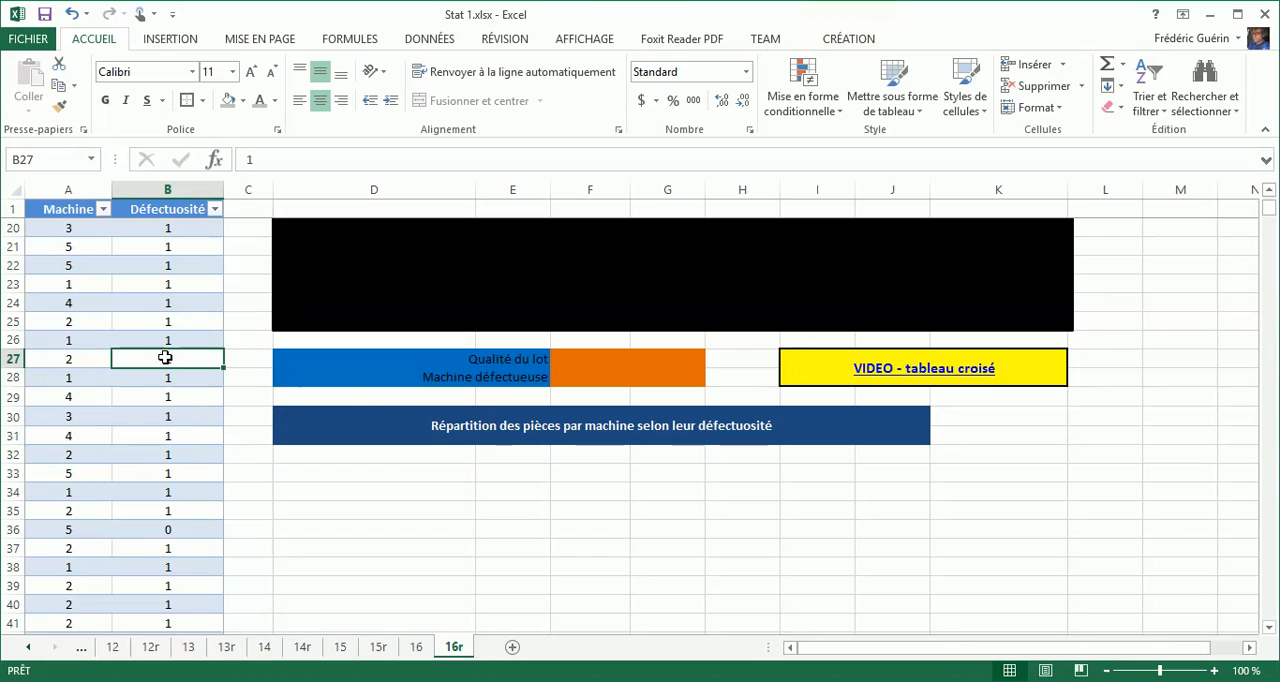
pyautogui.click(152, 37)
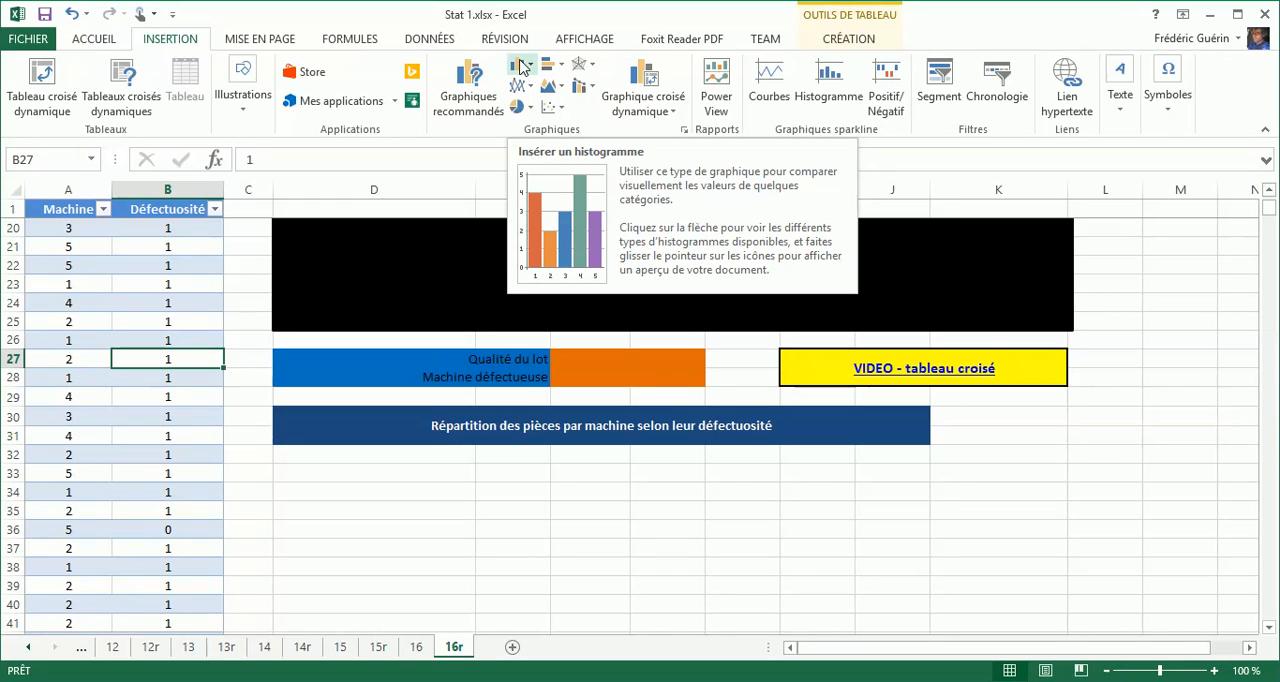
pyautogui.click(43, 75)
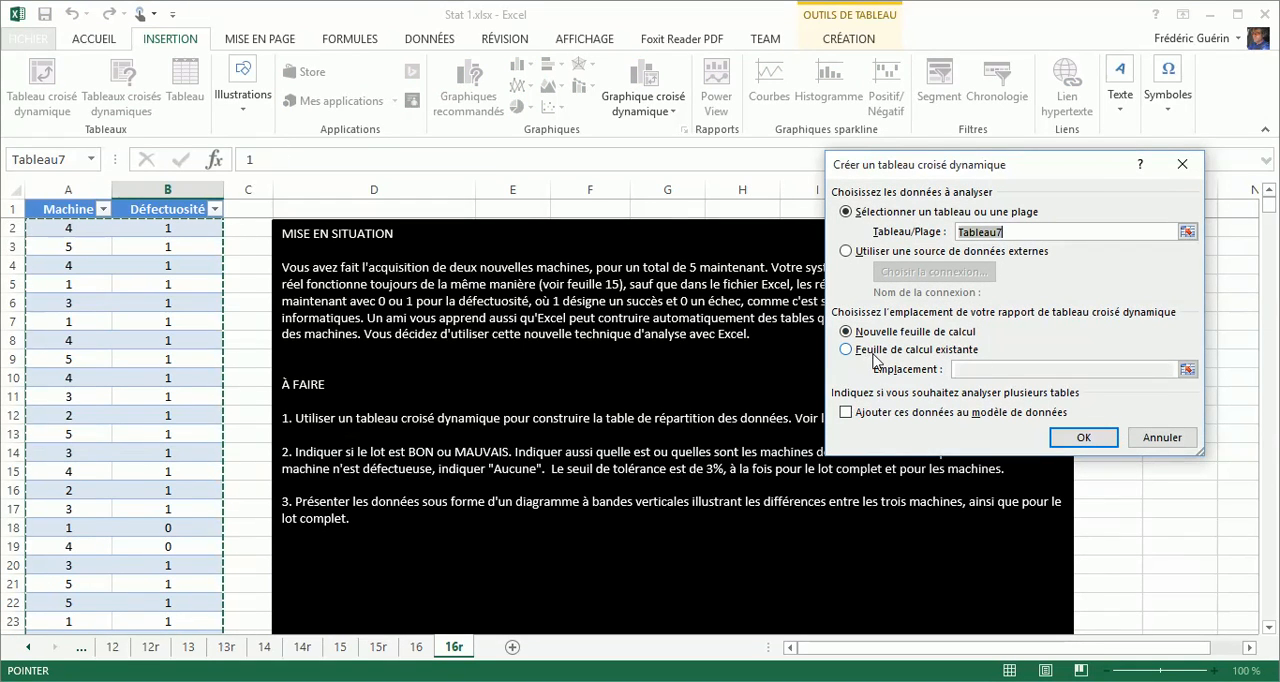
pyautogui.click(873, 350)
pyautogui.scroll(-1, 660, 372)
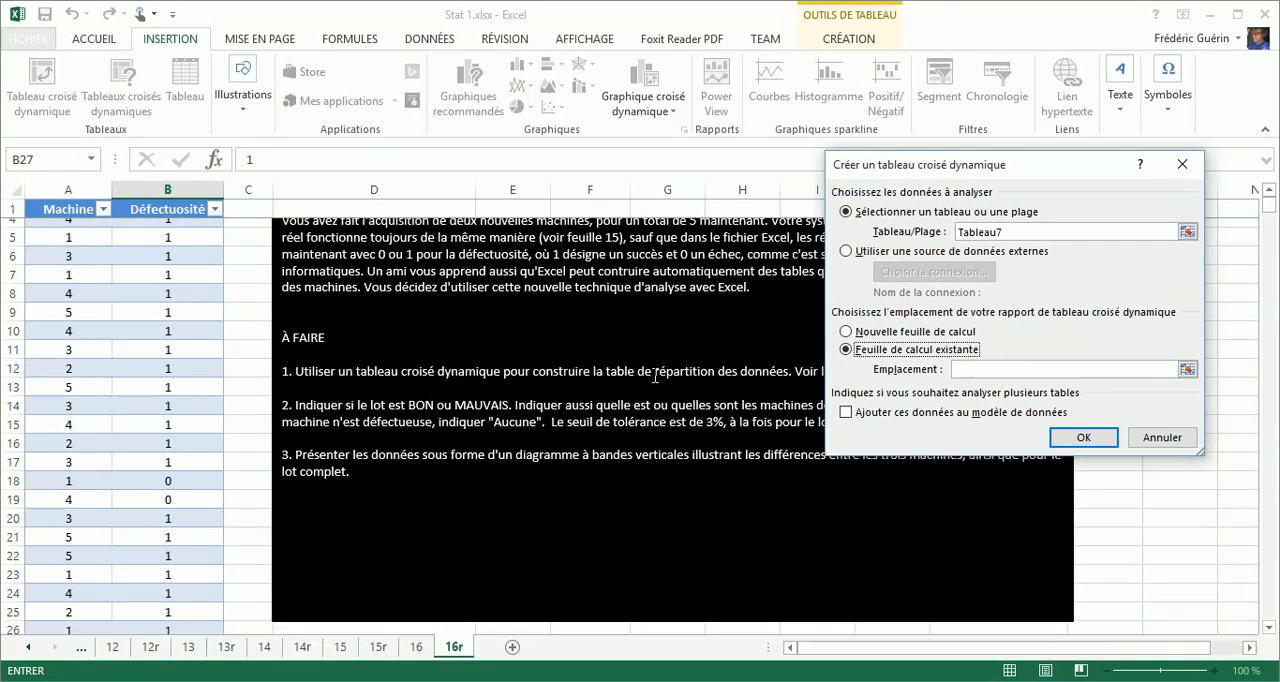
pyautogui.scroll(-6, 655, 376)
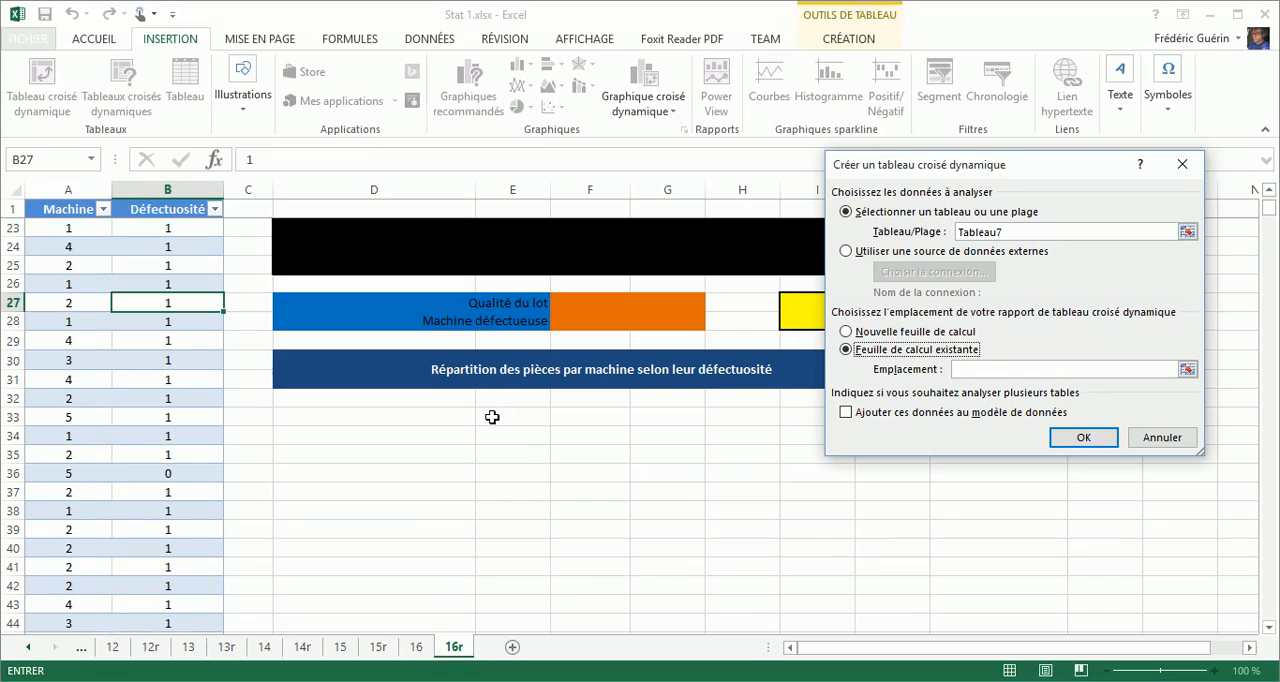
pyautogui.click(441, 400)
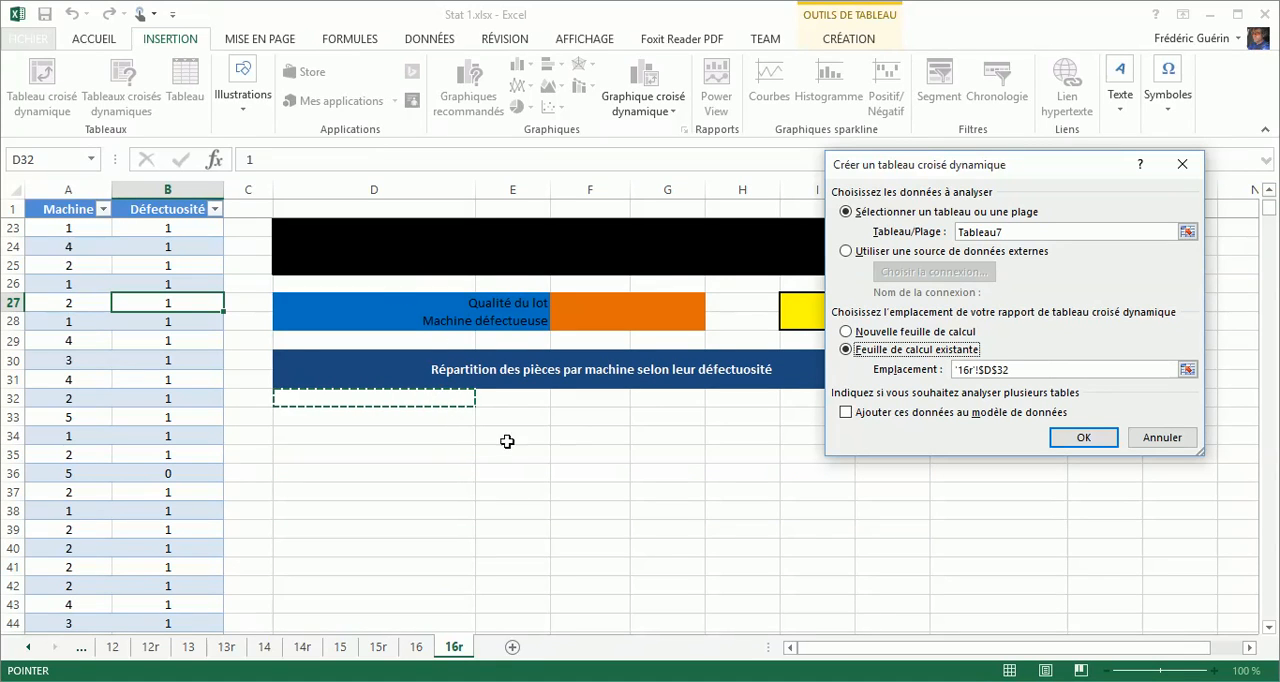
pyautogui.click(1098, 438)
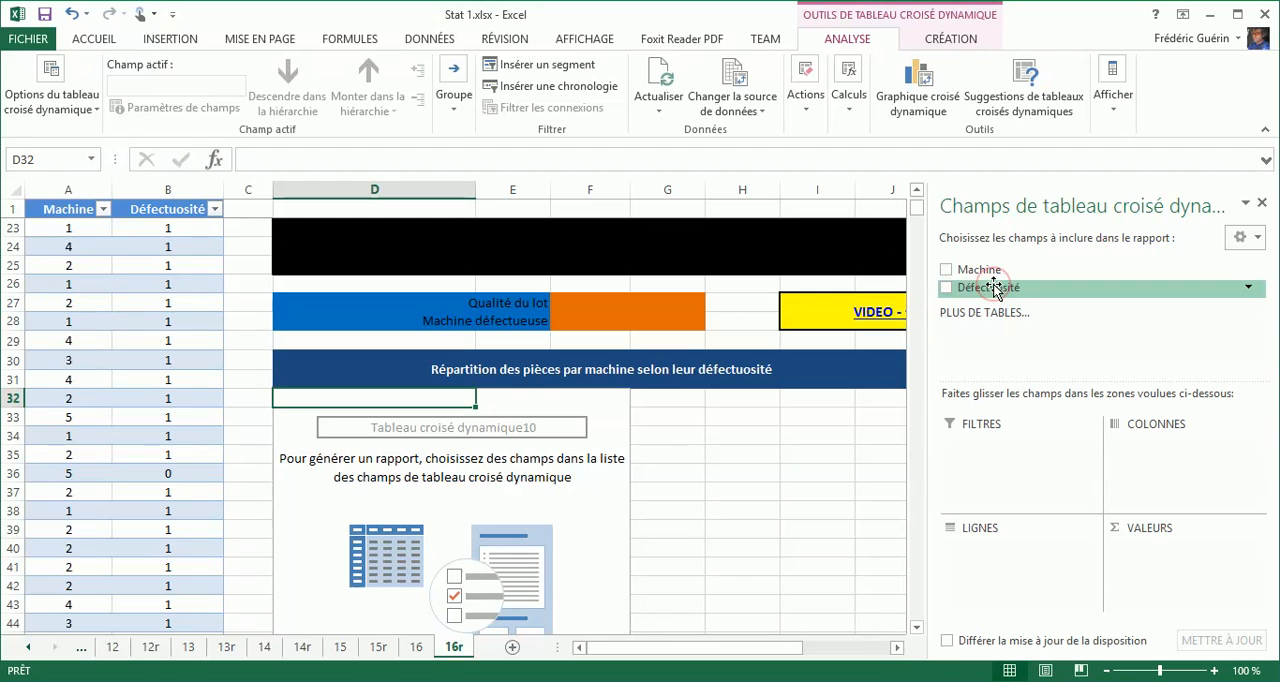
# Lay out the pivot table with Défectuosité as rows, Machine as columns and Défectuosité as values.
pyautogui.moveTo(993, 288); pyautogui.dragTo(981, 553)
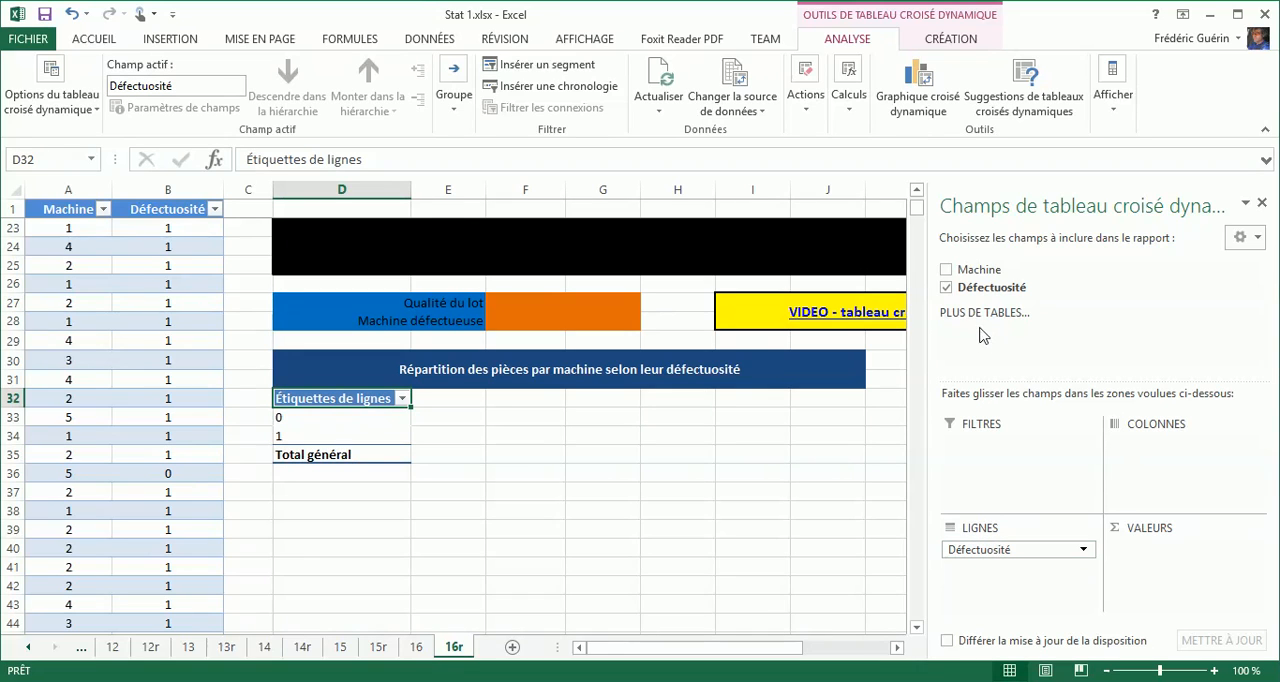
pyautogui.moveTo(971, 270); pyautogui.dragTo(1155, 445)
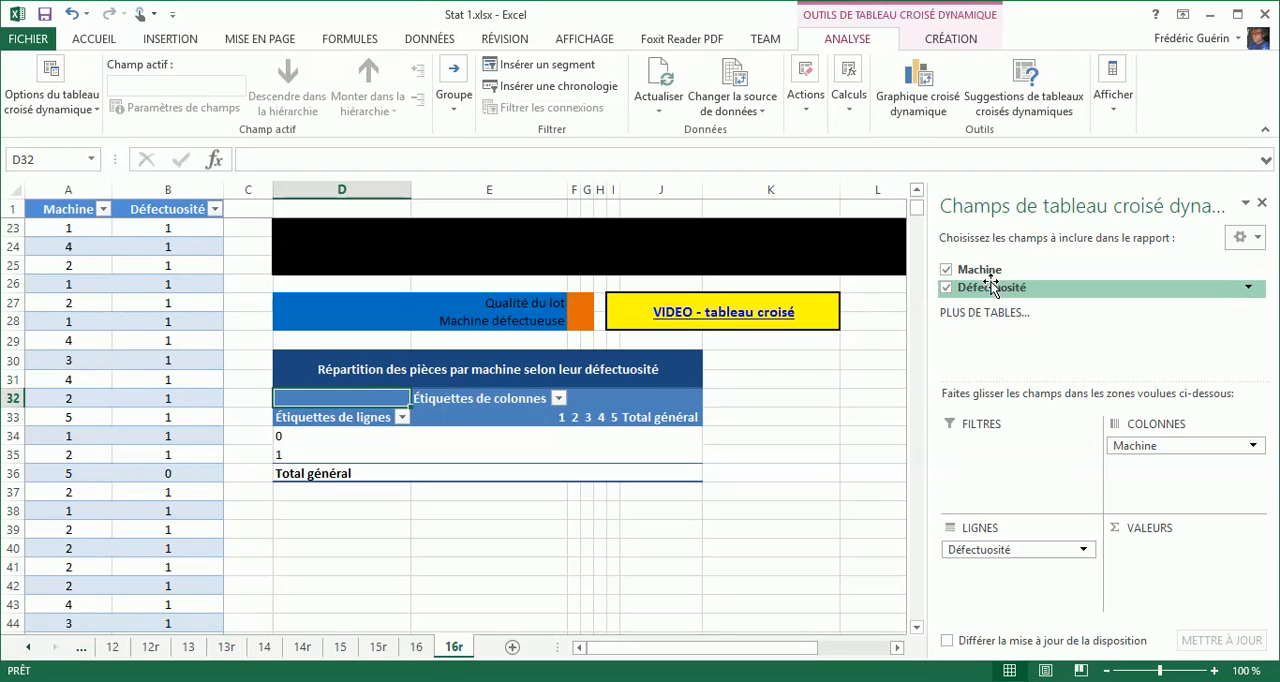
pyautogui.moveTo(990, 287); pyautogui.dragTo(1173, 585)
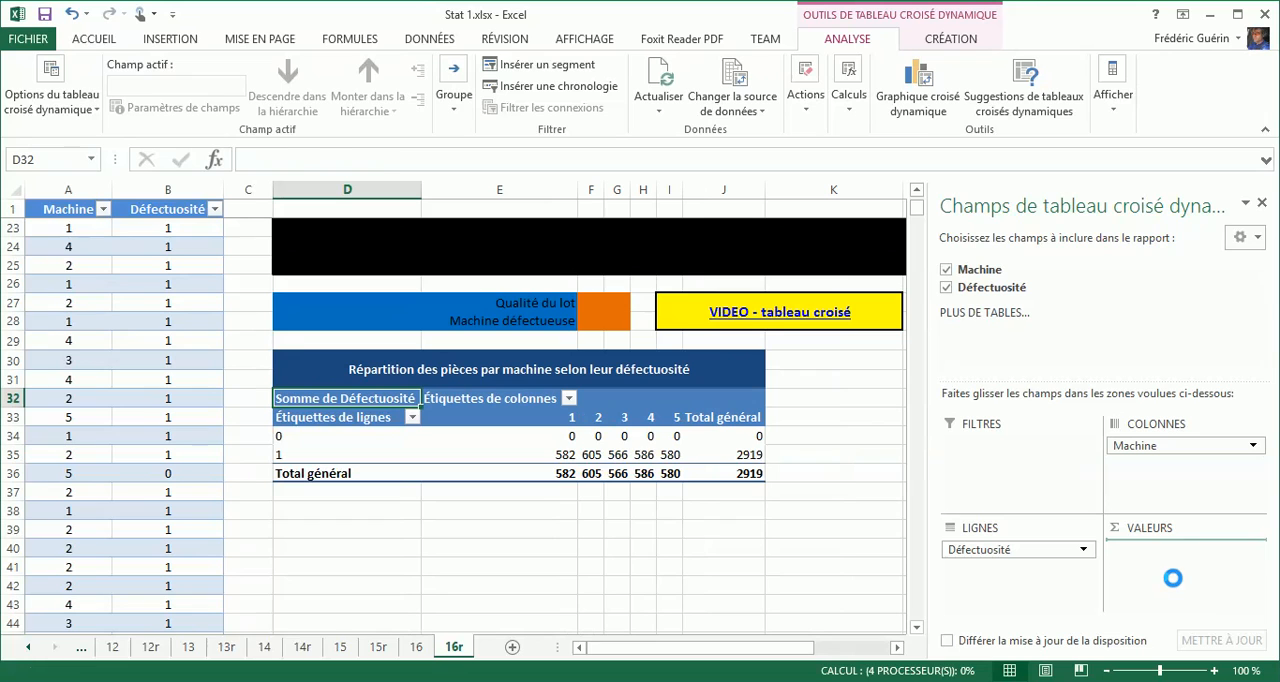
# Summarize the pivot table's Défectuosité value field by count (Nombre).
pyautogui.click(1151, 552)
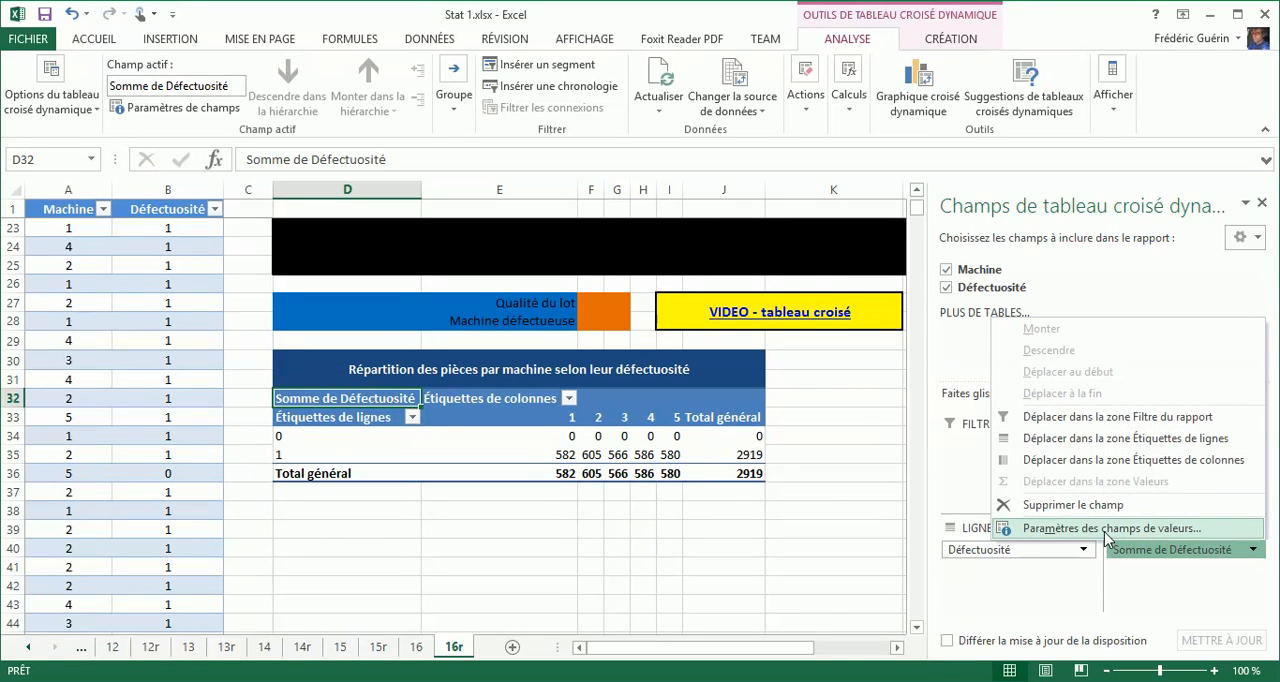
pyautogui.click(1101, 527)
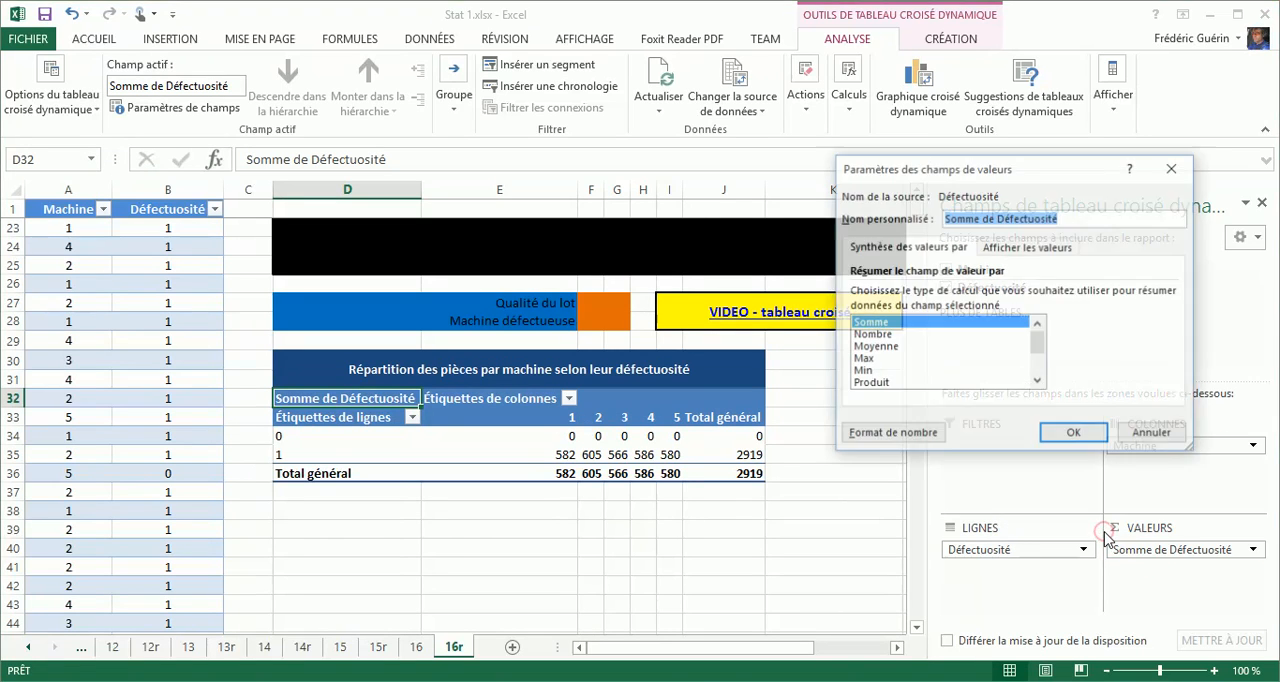
pyautogui.click(874, 335)
pyautogui.click(1063, 434)
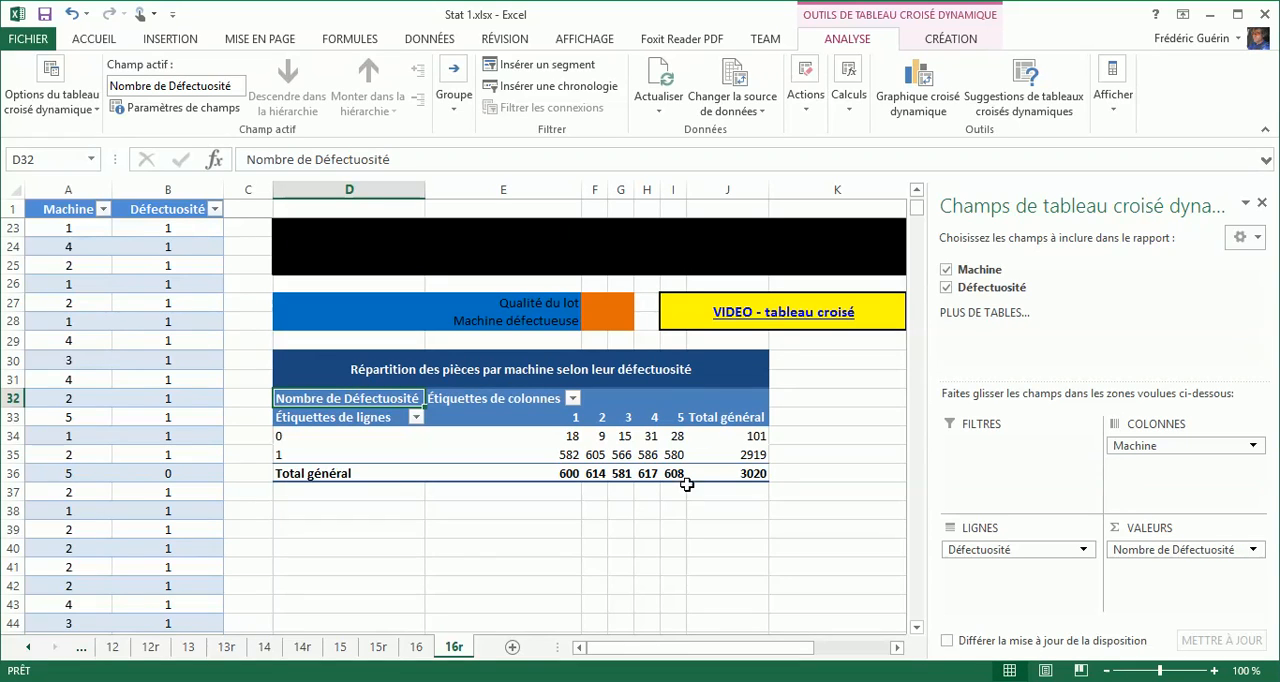
pyautogui.moveTo(640, 447)
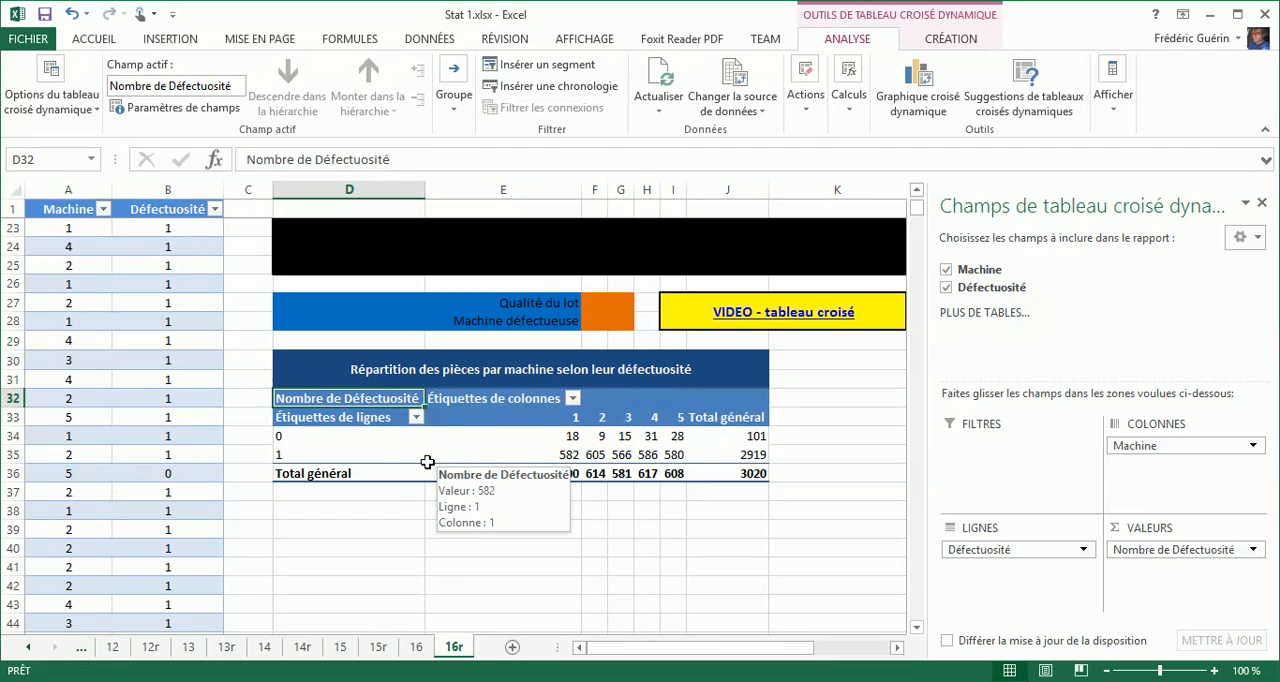
# Rename the pivot table's Total général label in D36 to Total.
pyautogui.click(397, 474)
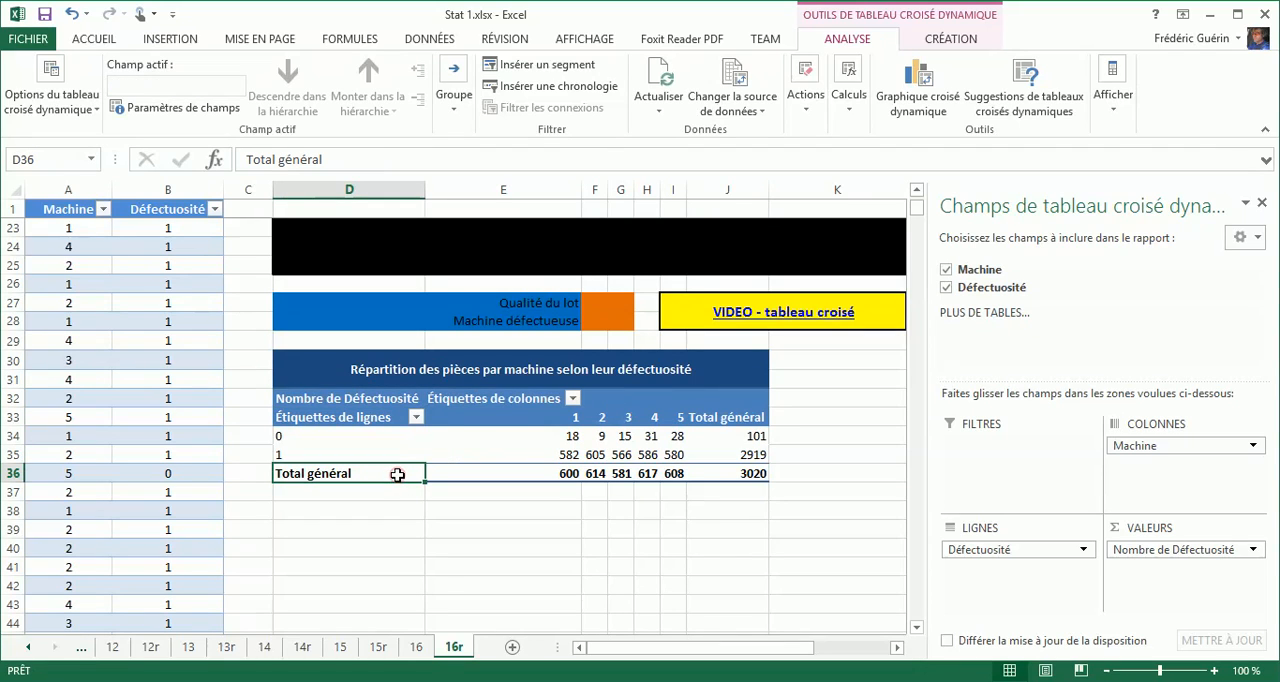
pyautogui.write('Total')
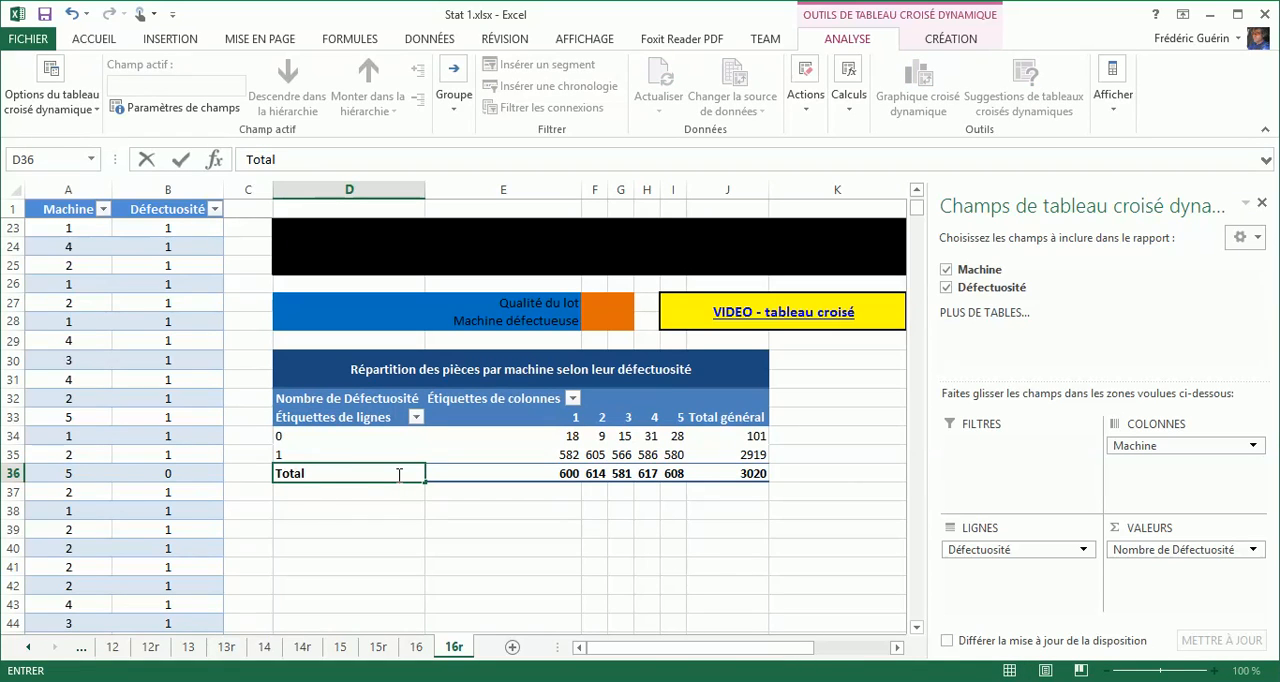
pyautogui.press('Return')
pyautogui.doubleClick(398, 474)
pyautogui.press('Tab')
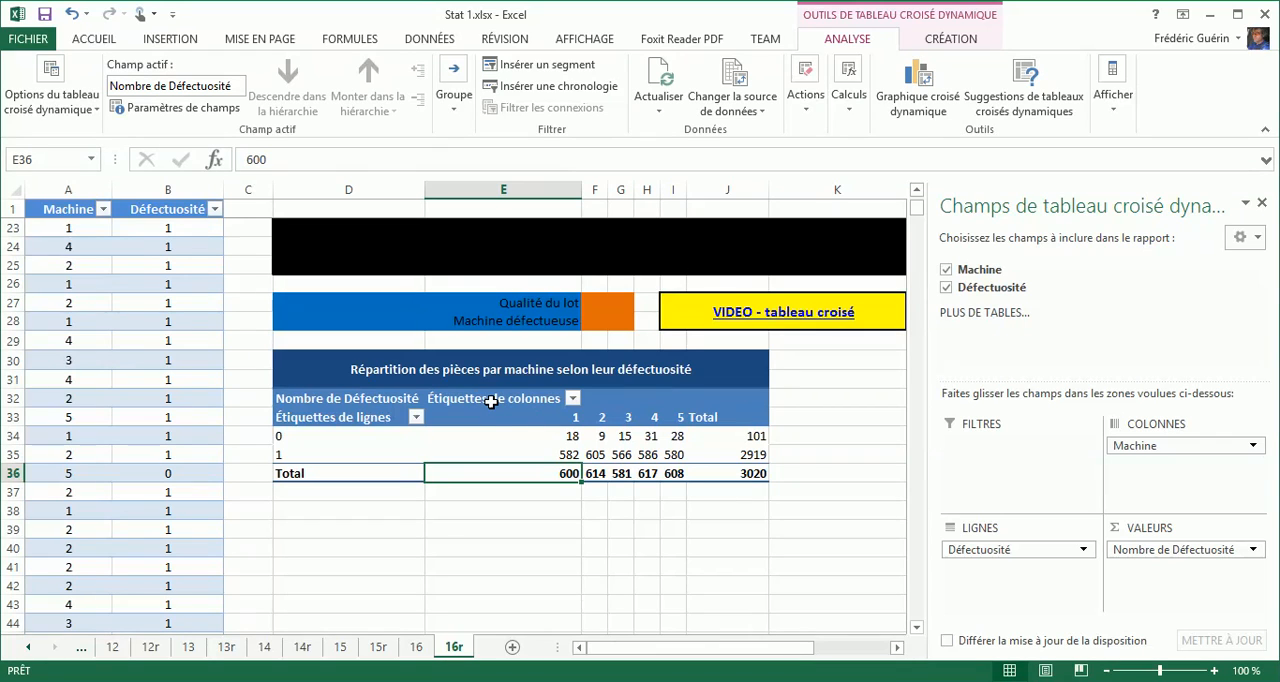
# Rename the pivot table's column labels header in E32 to Machines.
pyautogui.click(491, 401)
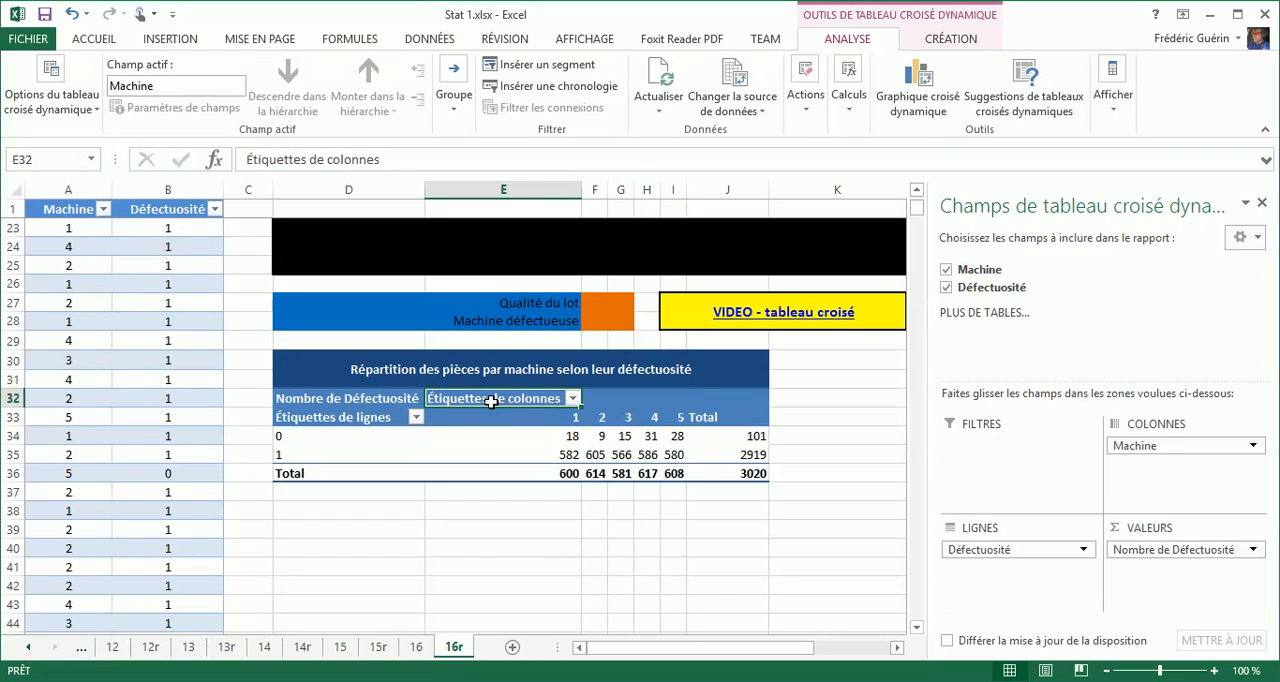
pyautogui.write('Machines')
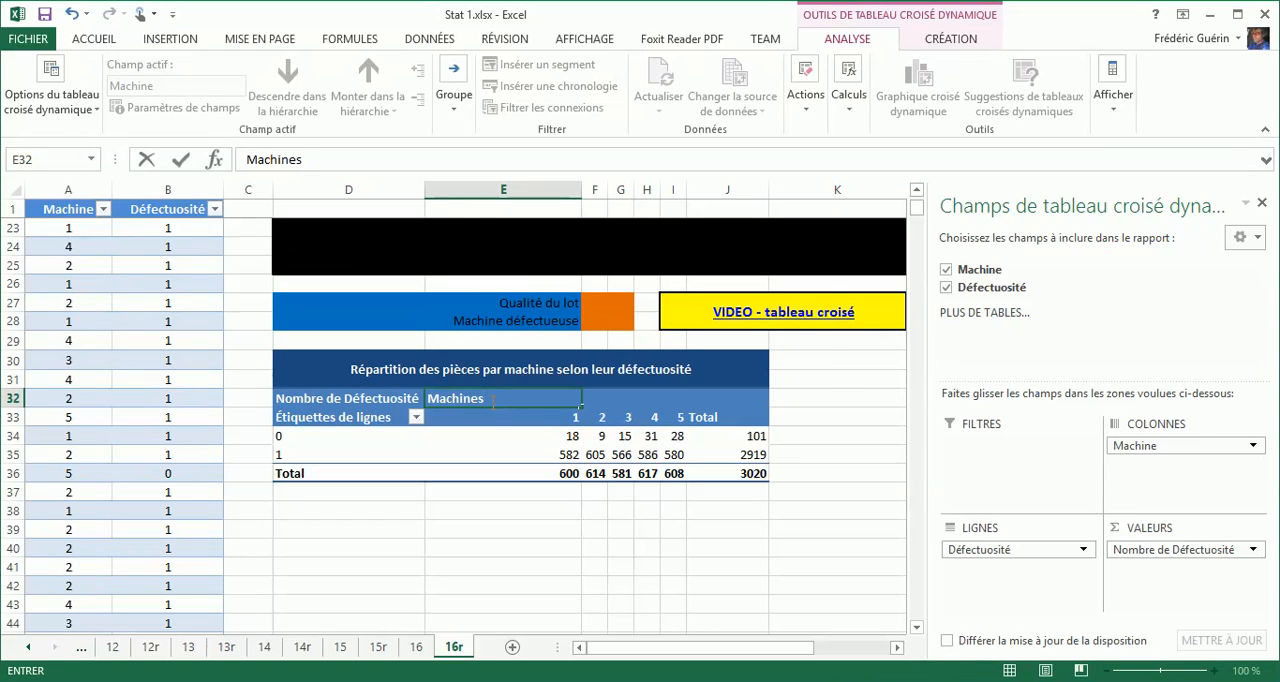
pyautogui.press('Return')
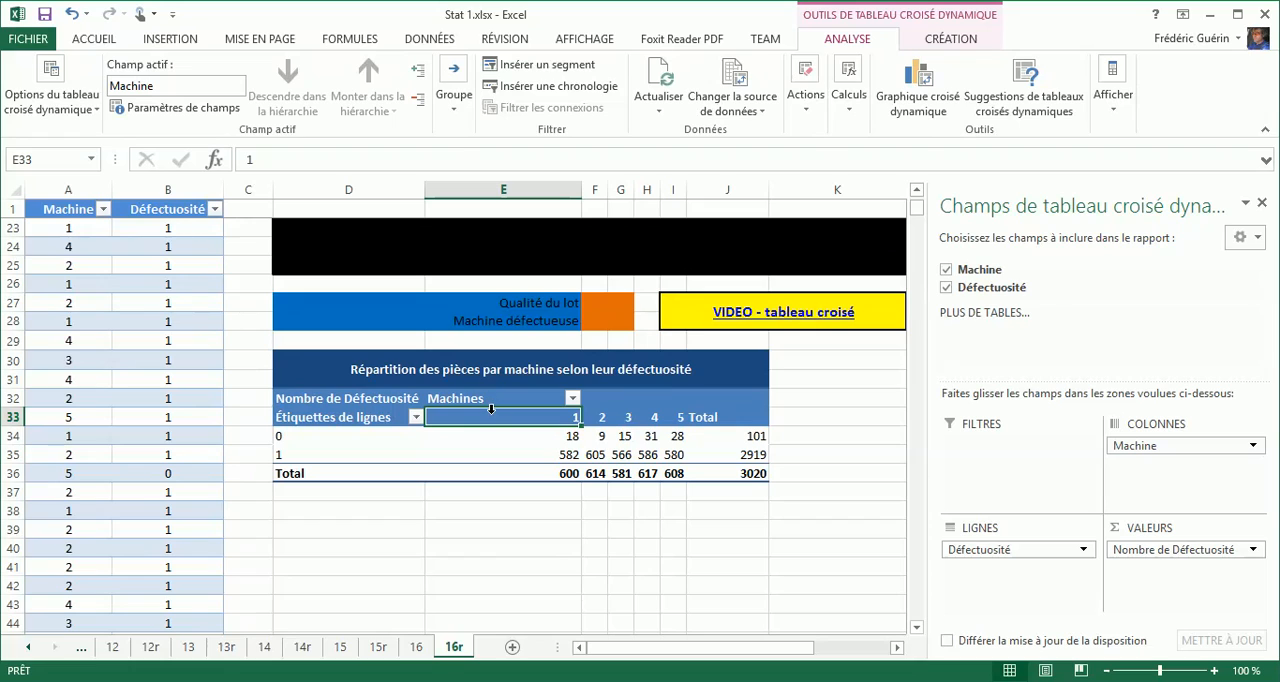
# Change the pivot table's report layout to outline form (Afficher en mode Plan).
pyautogui.click(384, 399)
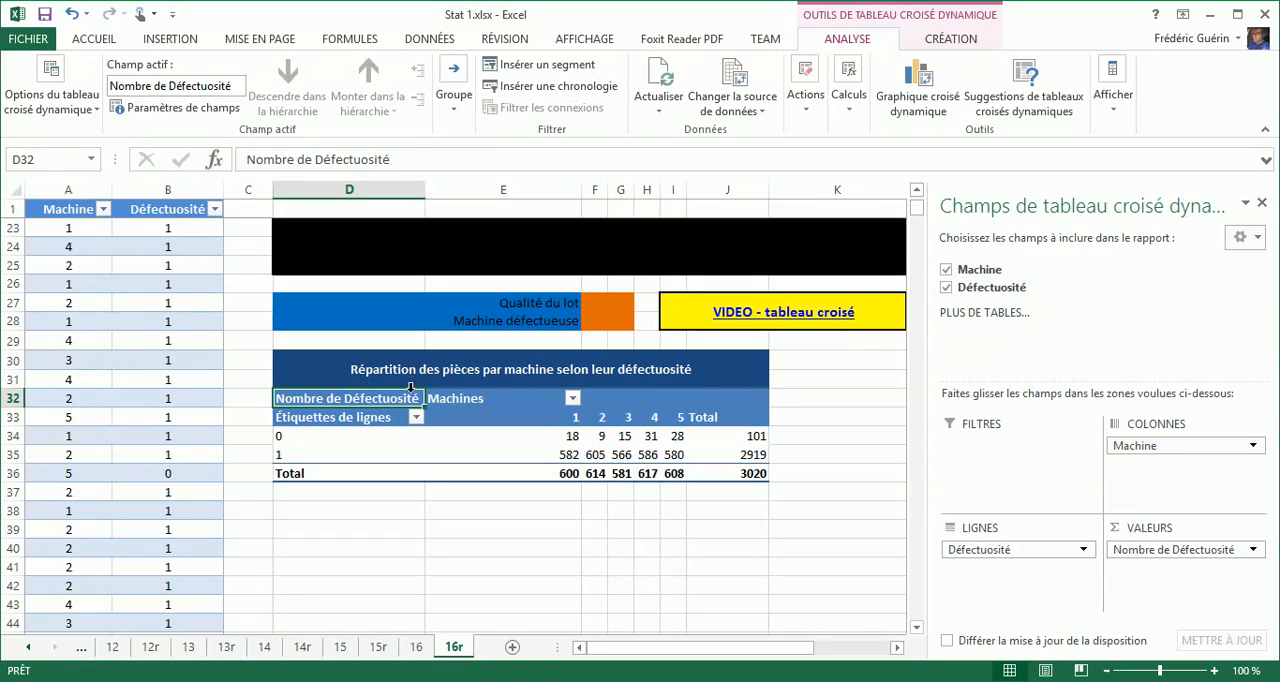
pyautogui.click(951, 39)
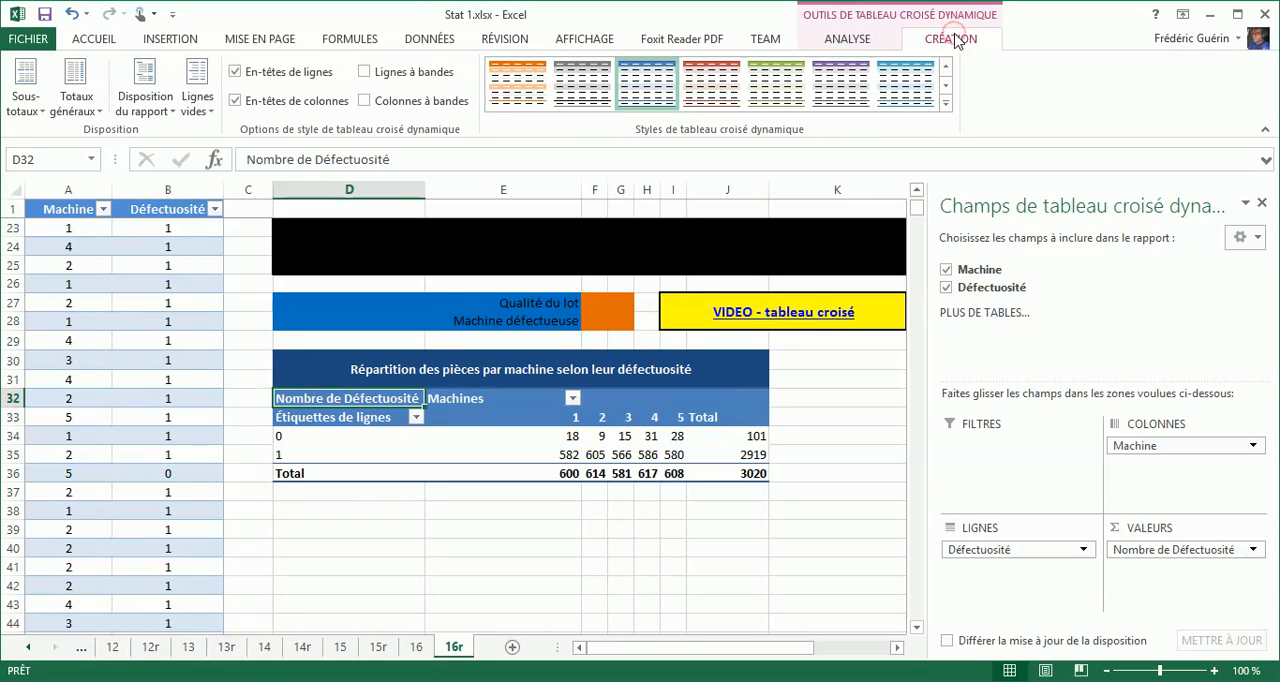
pyautogui.click(143, 75)
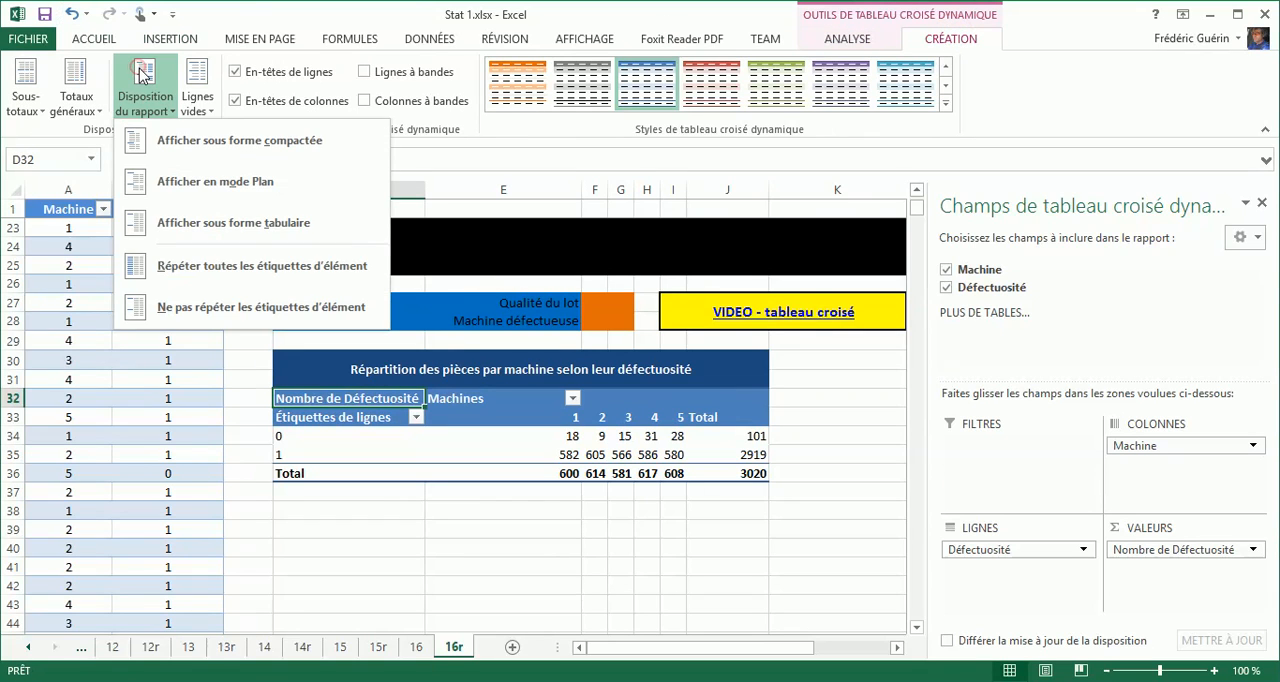
pyautogui.click(226, 194)
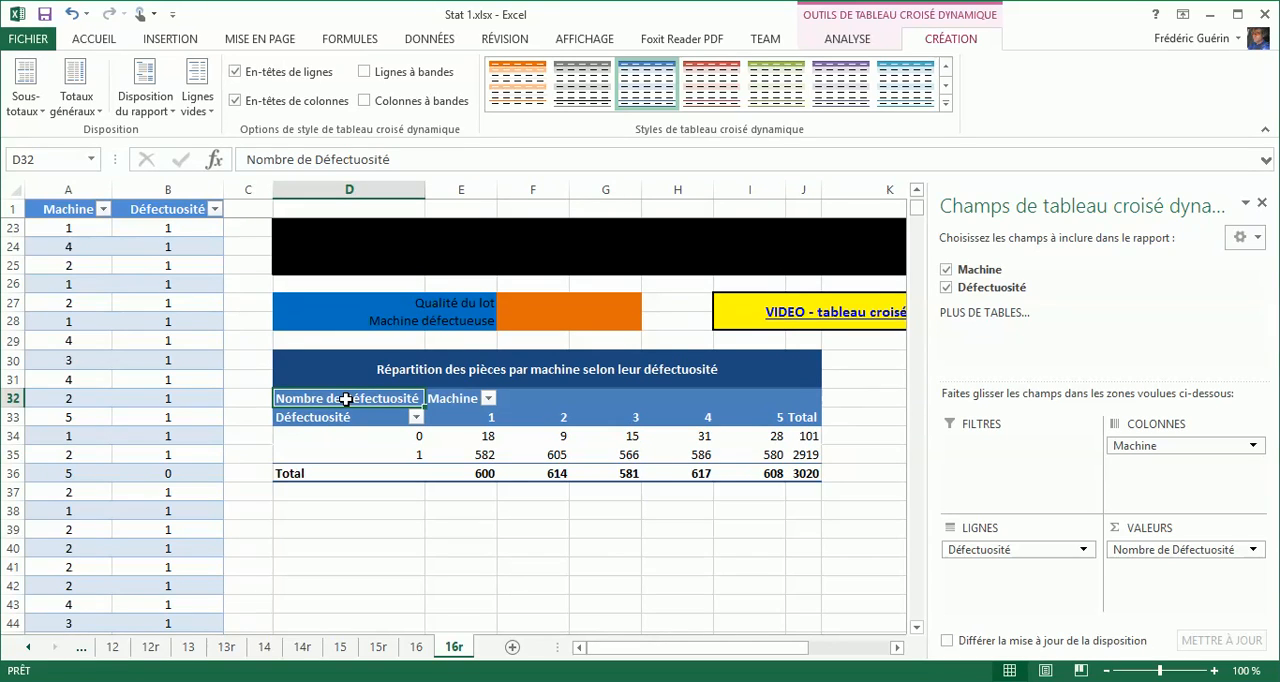
# Rename the pivot table's value field header in D32 to Nombre.
pyautogui.write('Nombre')
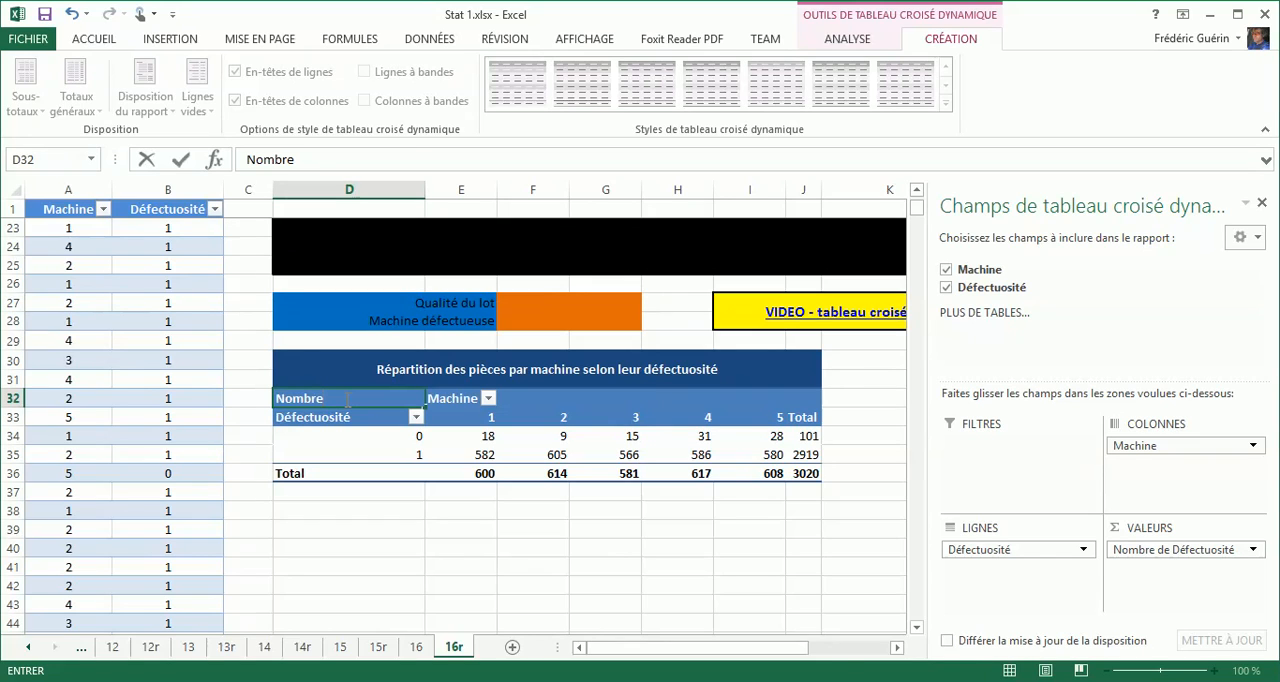
pyautogui.press('Return')
pyautogui.press('Return')
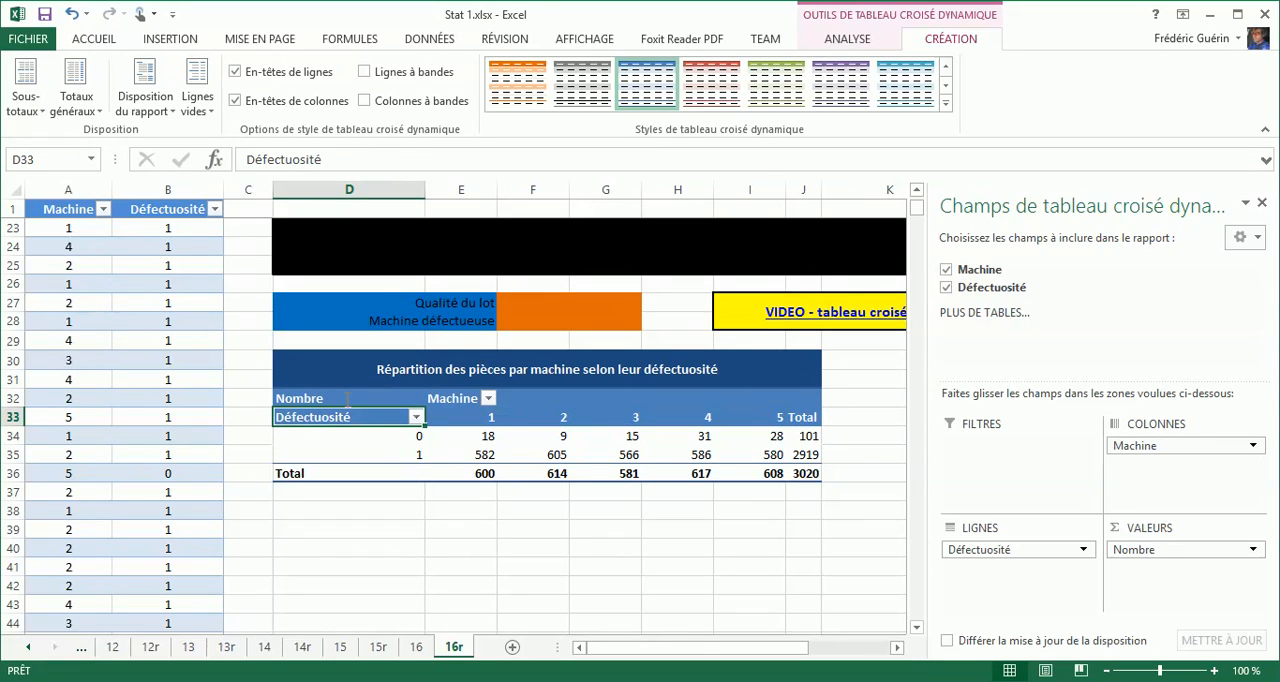
# Rename the pivot table's value field header in D32 to Lot 16.
pyautogui.click(346, 398)
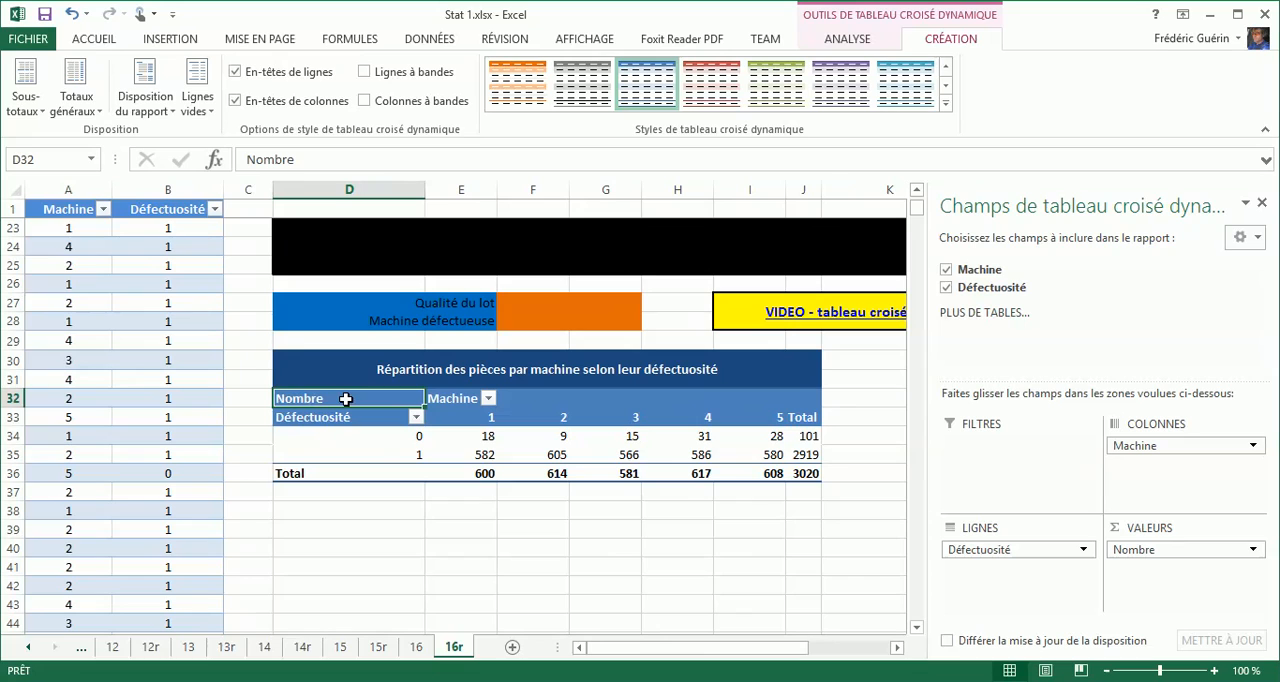
pyautogui.write('Lot 16')
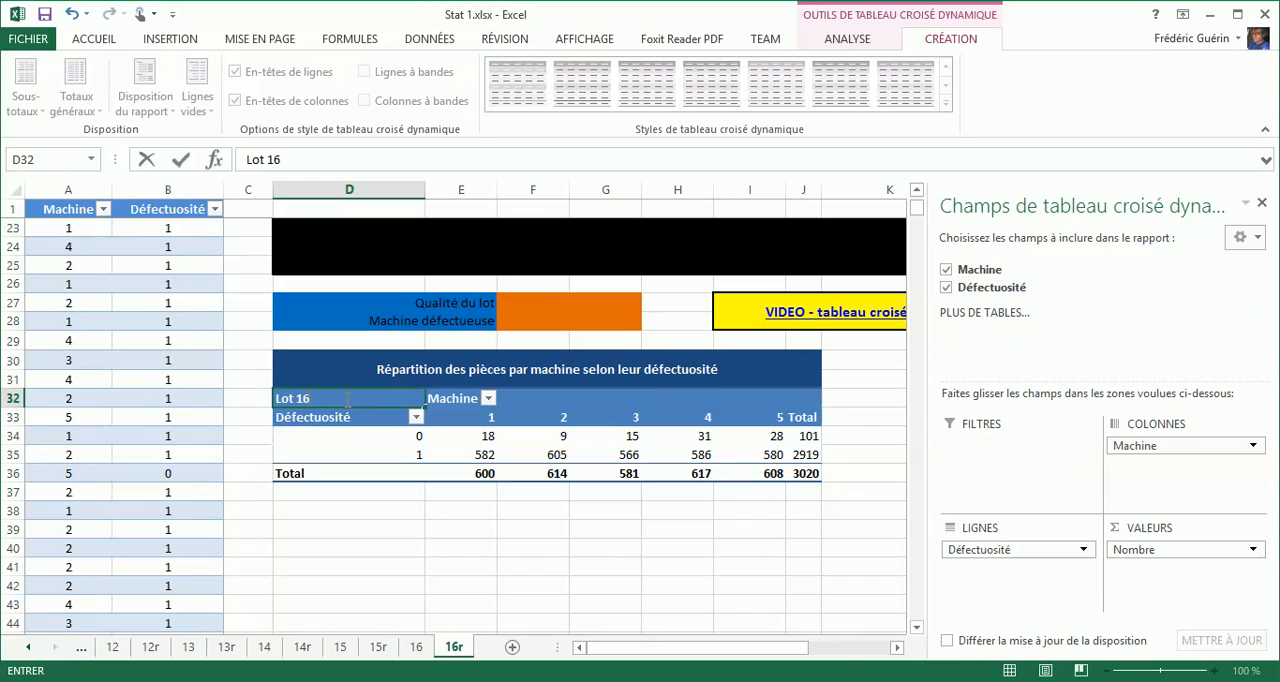
pyautogui.press('Return')
pyautogui.press('Return')
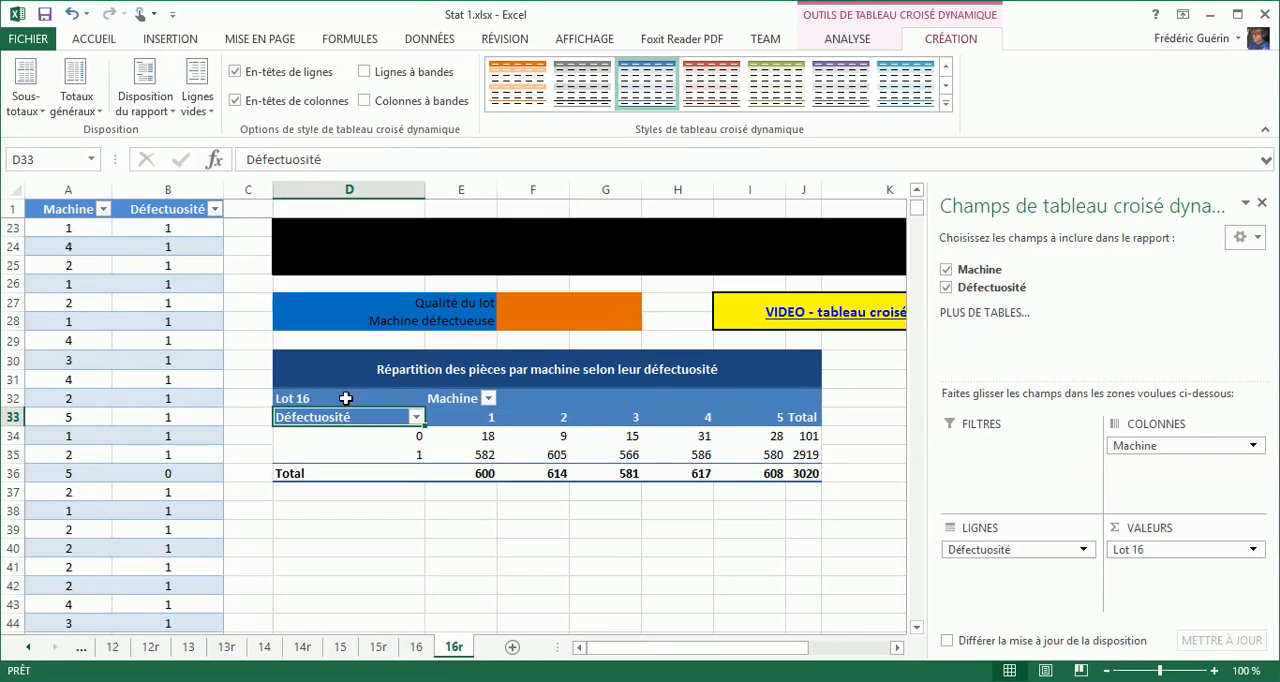
# Rename the pivot table's row label 0 in D34 to Défectueuses.
pyautogui.click(393, 435)
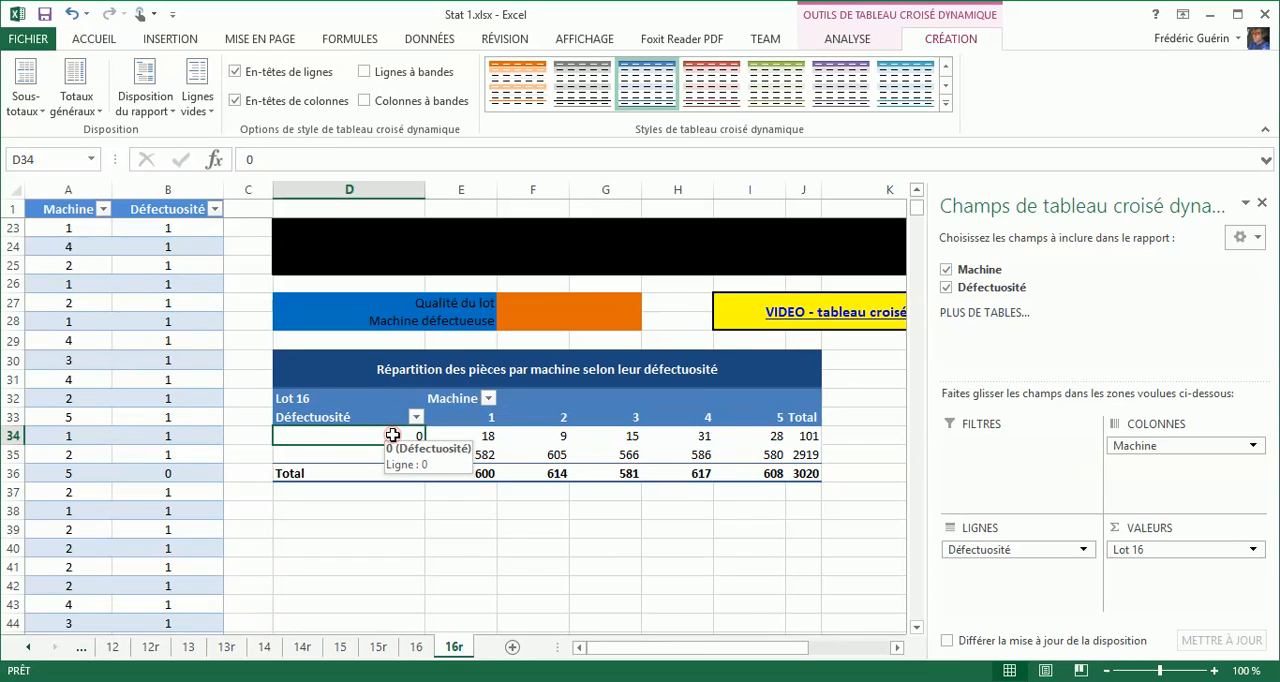
pyautogui.write('Défectusu')
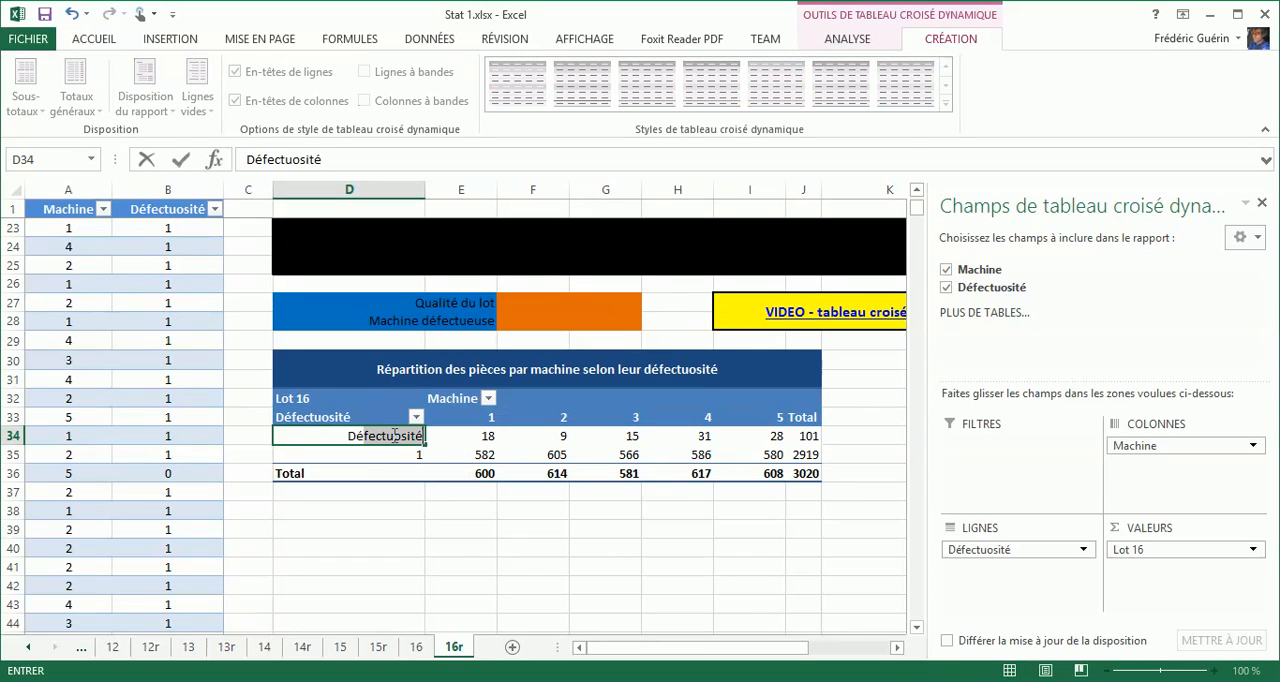
pyautogui.press('BackSpace')
pyautogui.press('BackSpace')
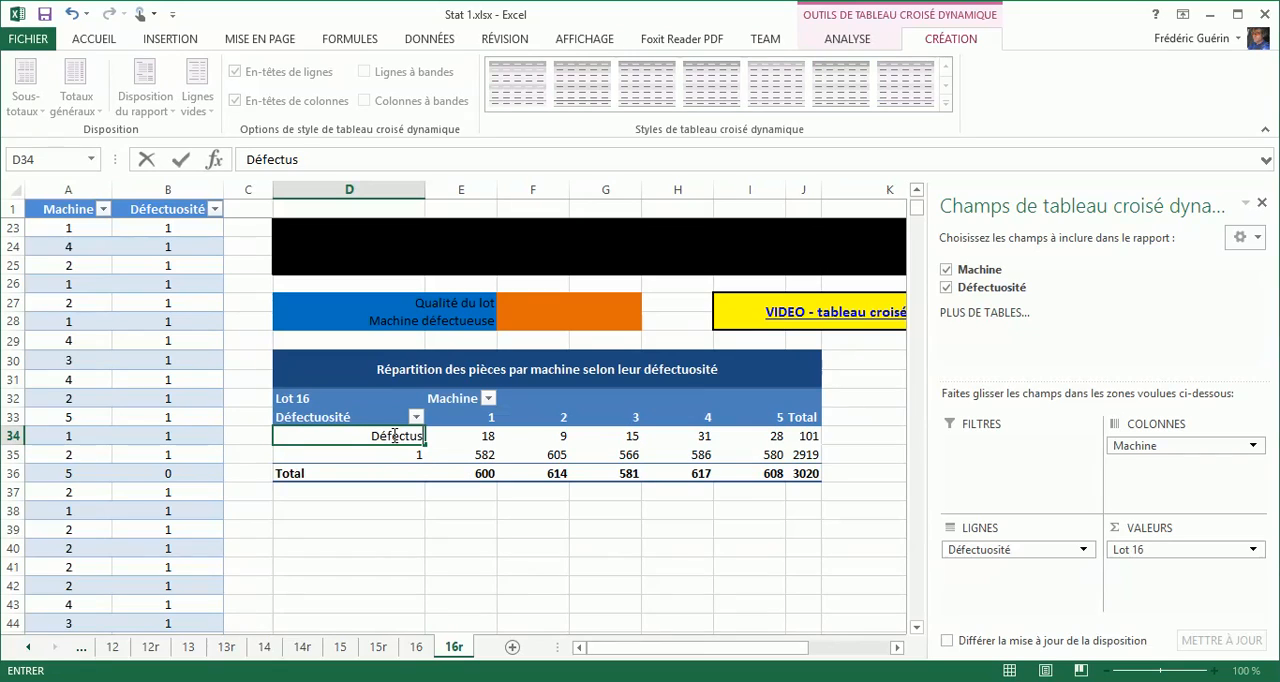
pyautogui.write('euses')
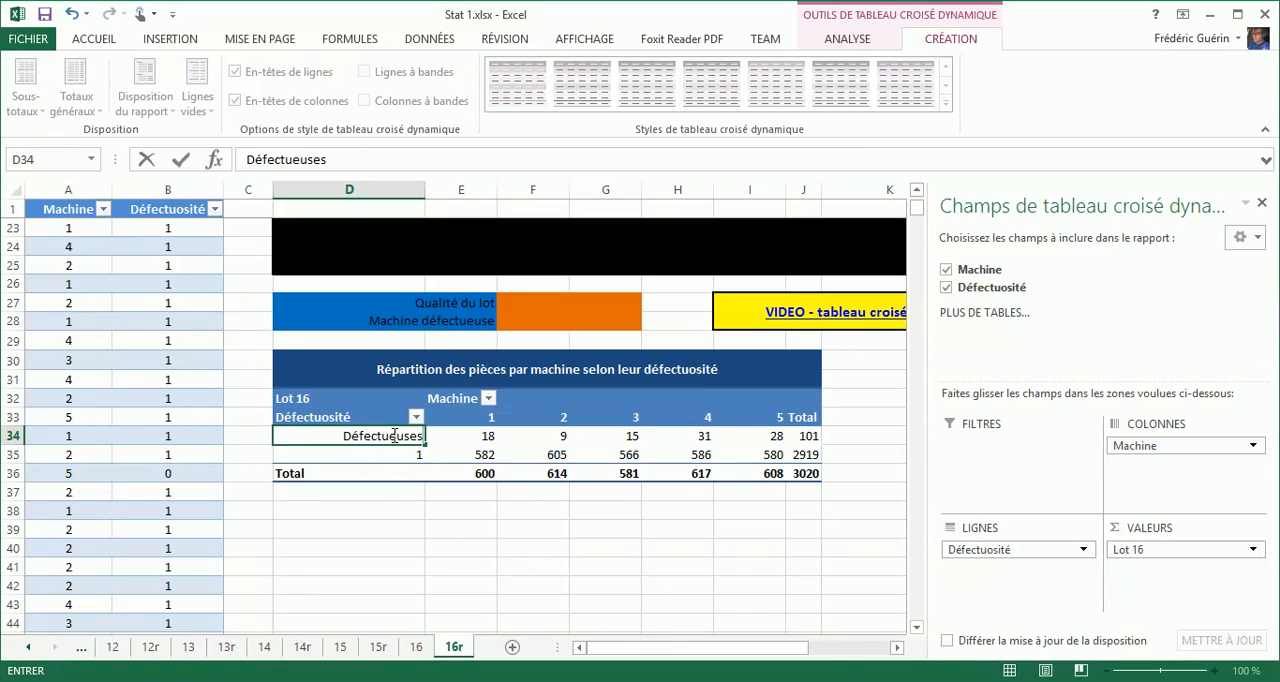
pyautogui.press('Return')
pyautogui.press('Return')
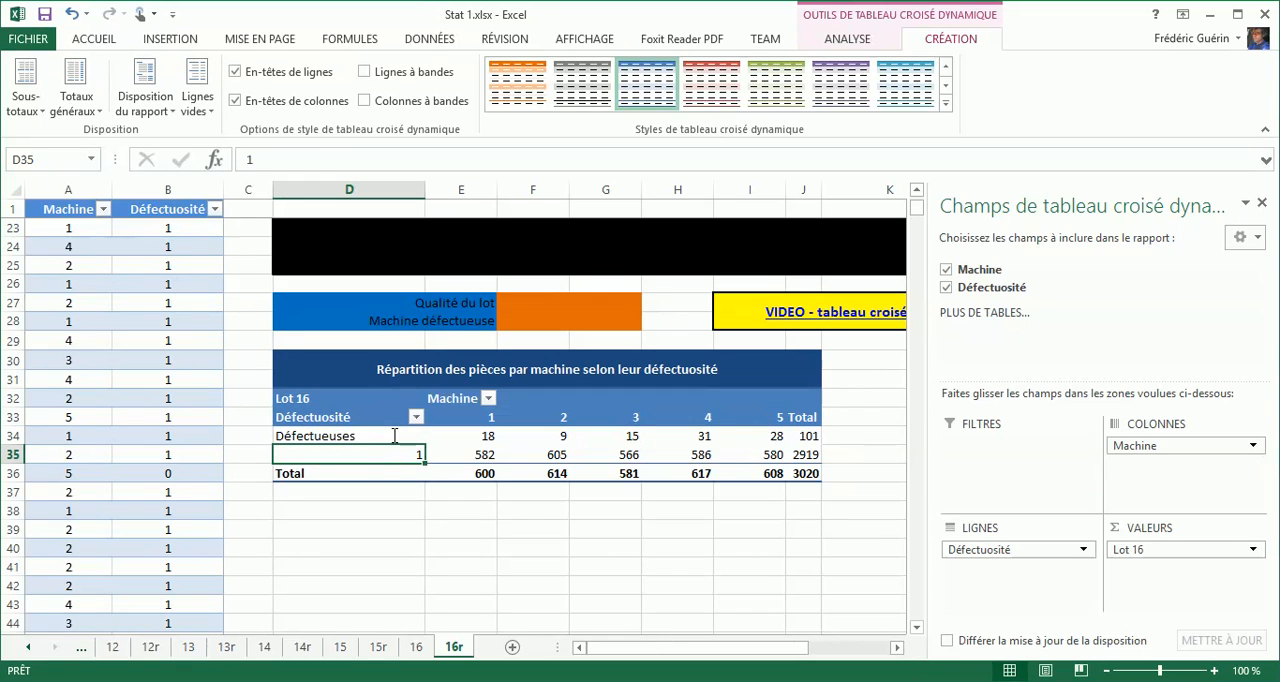
# Rename the pivot table's row label 1 in D35 to Ok and autofit the width of column D.
pyautogui.write('Ok')
pyautogui.press('Return')
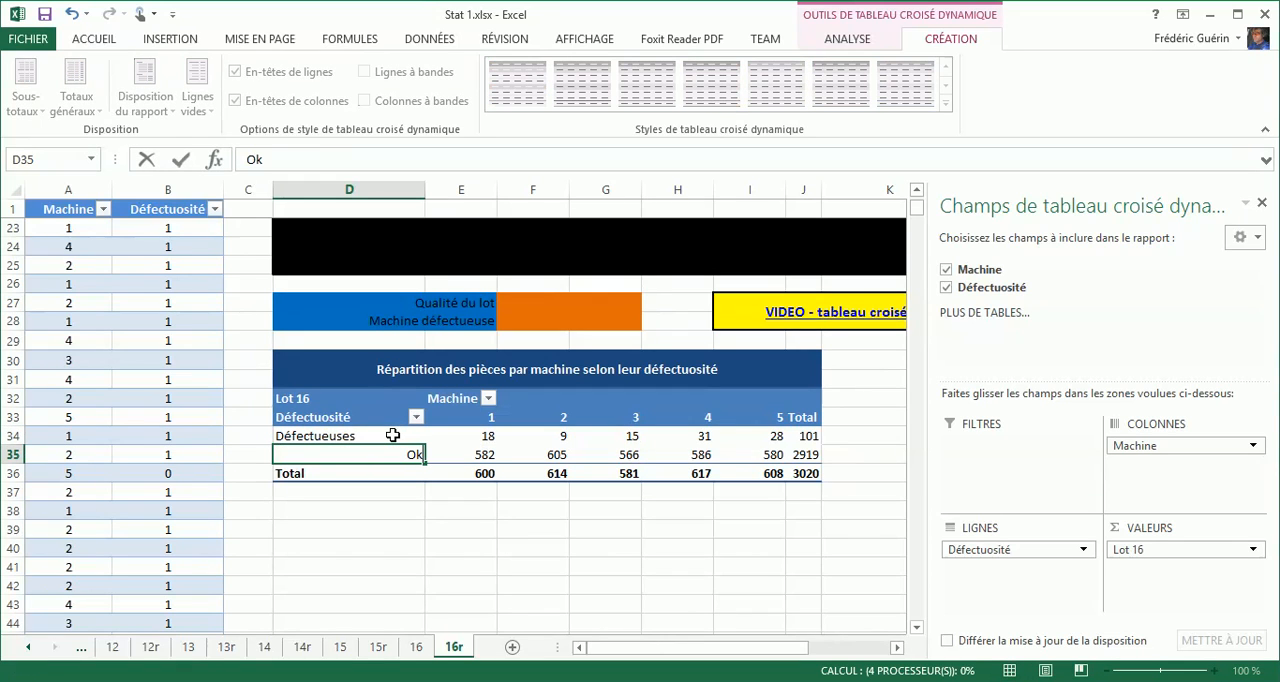
pyautogui.press('Return')
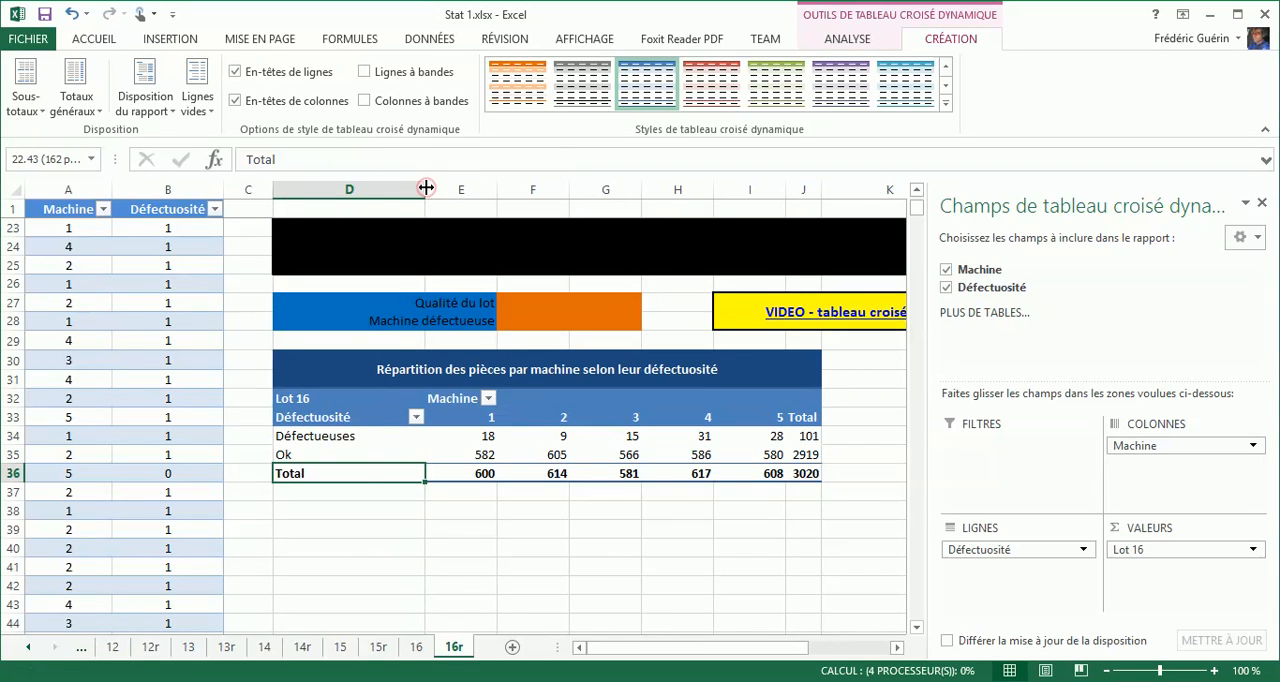
pyautogui.doubleClick(425, 188)
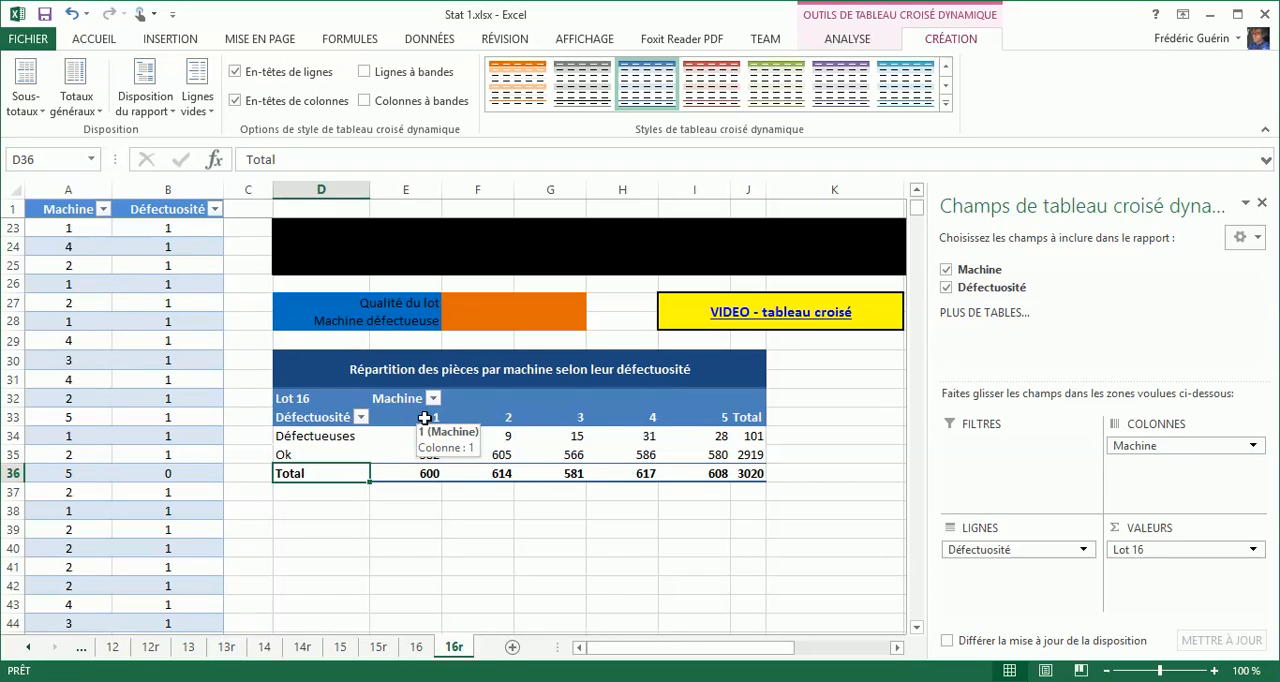
# Center the contents of columns E to J both vertically and horizontally.
pyautogui.click(424, 418)
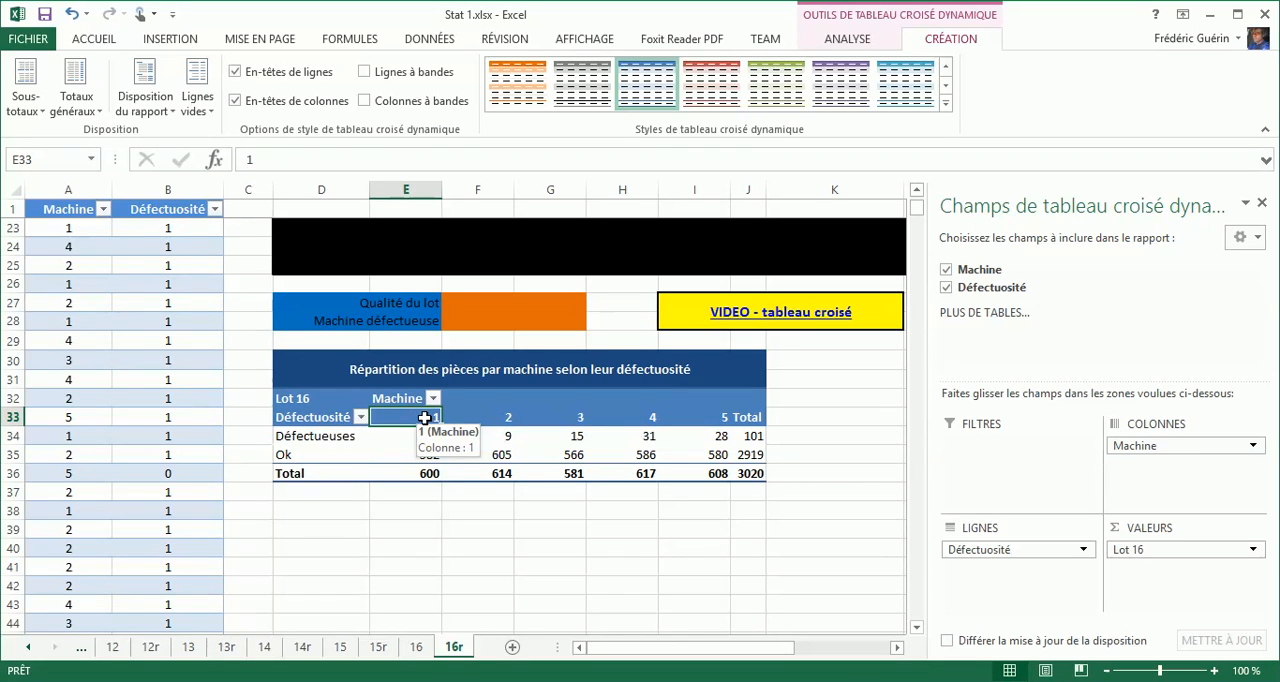
pyautogui.moveTo(424, 418); pyautogui.dragTo(720, 474)
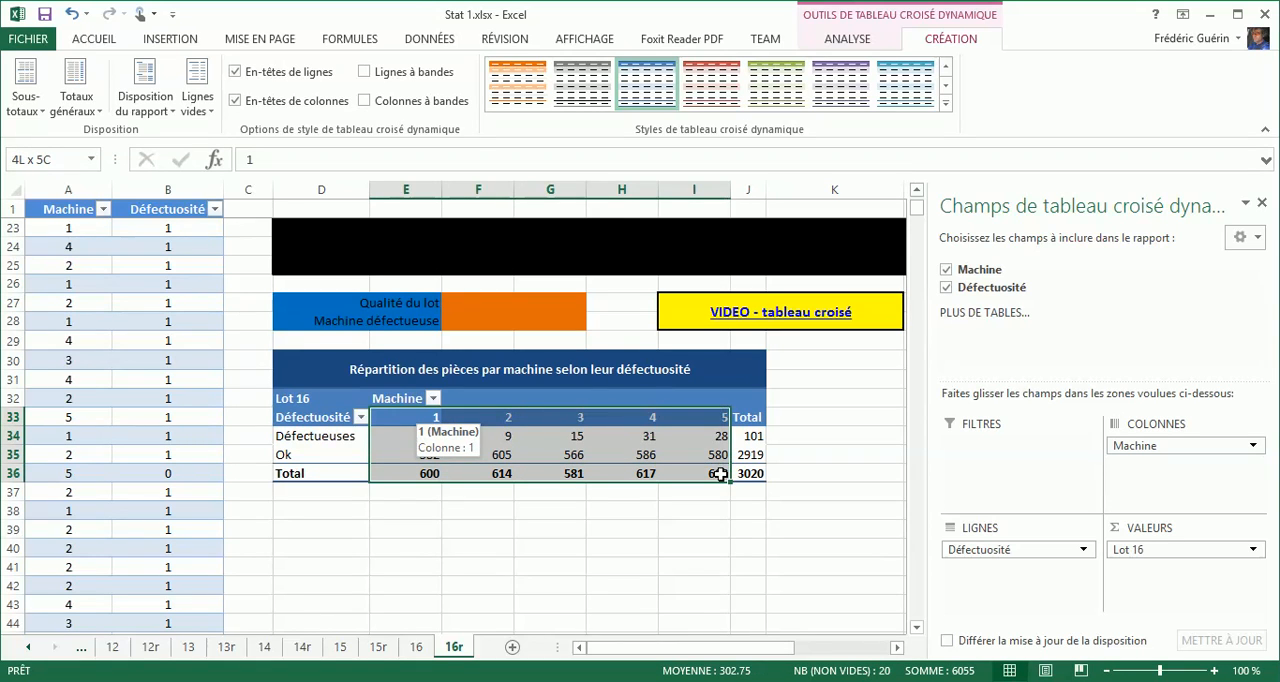
pyautogui.click(396, 189)
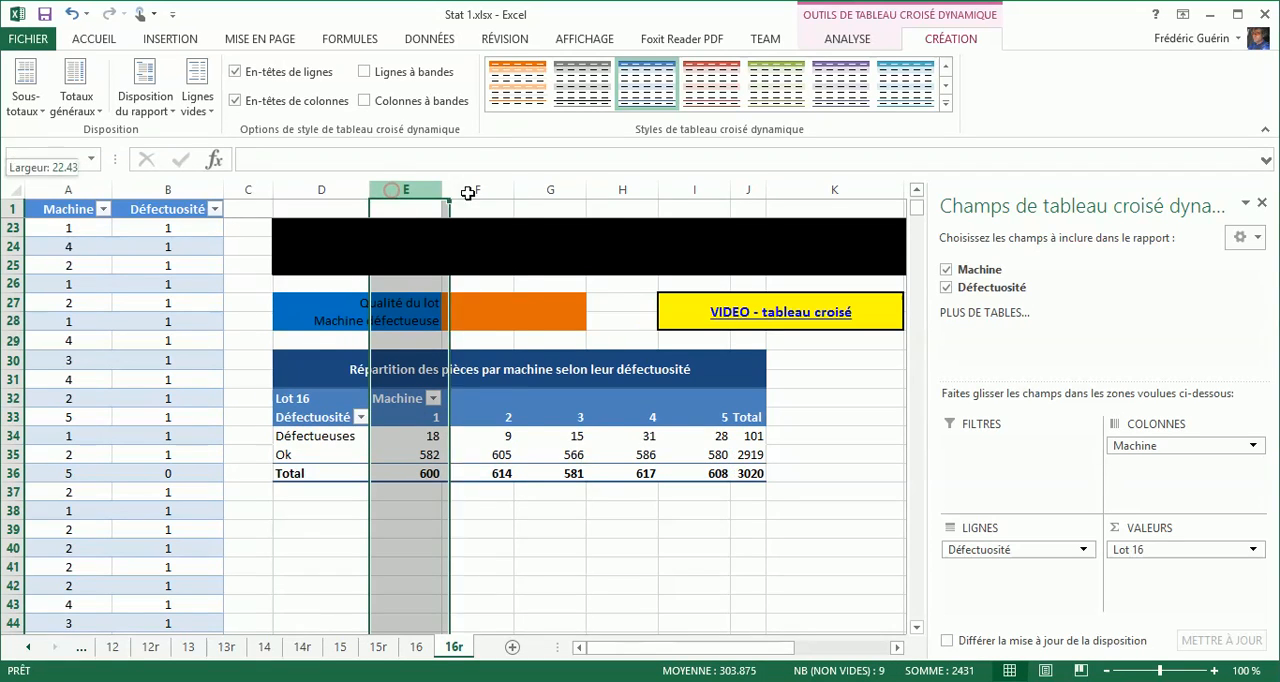
pyautogui.moveTo(468, 192); pyautogui.dragTo(757, 188)
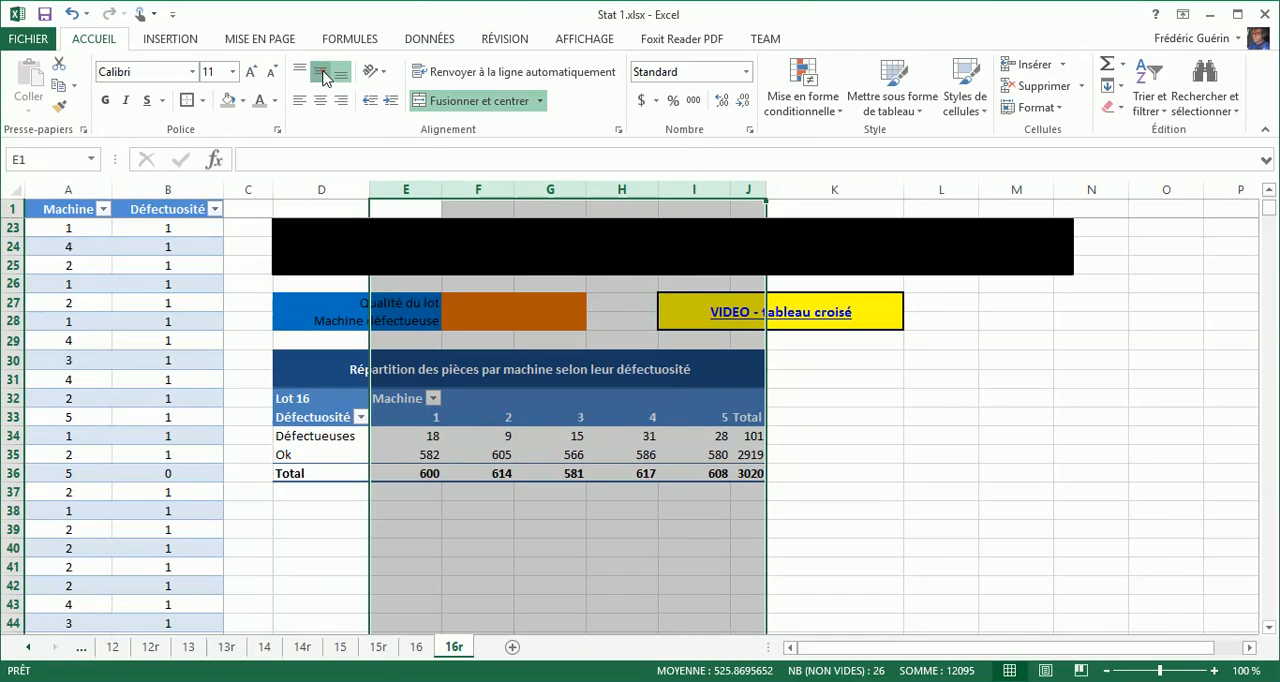
pyautogui.click(320, 72)
pyautogui.click(320, 101)
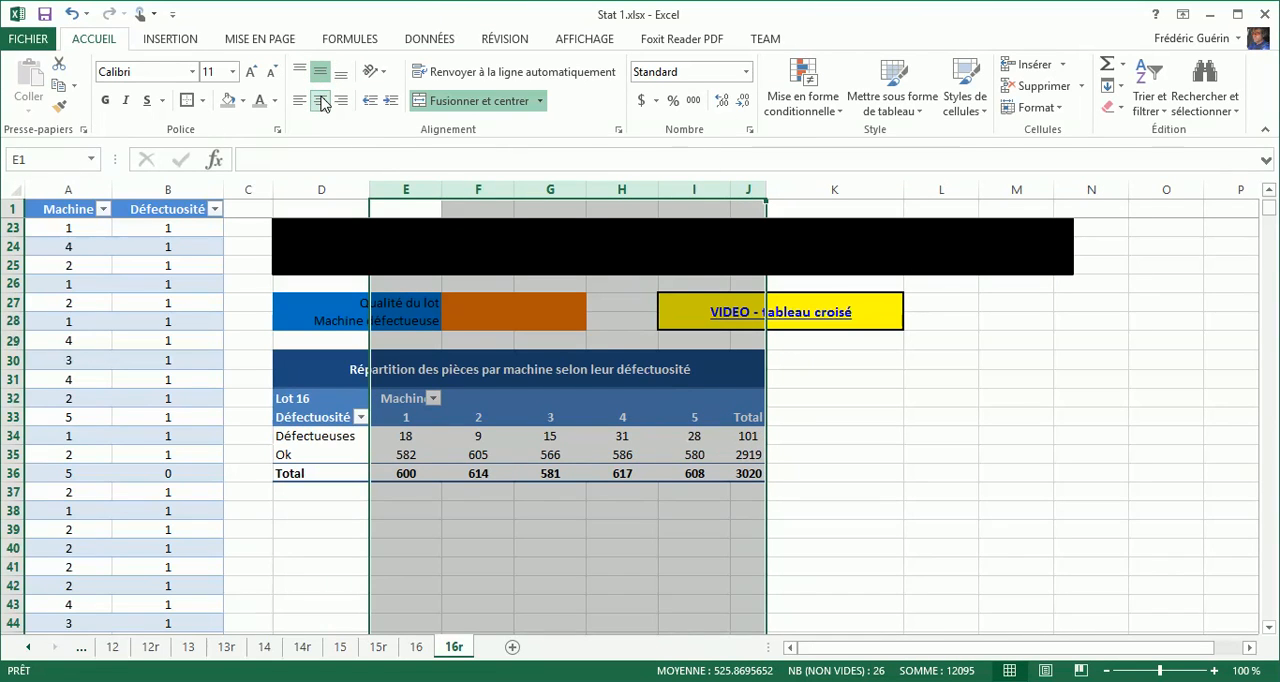
# Autofit the widths of columns E to J and wrap the text of the table title in D30.
pyautogui.doubleClick(440, 190)
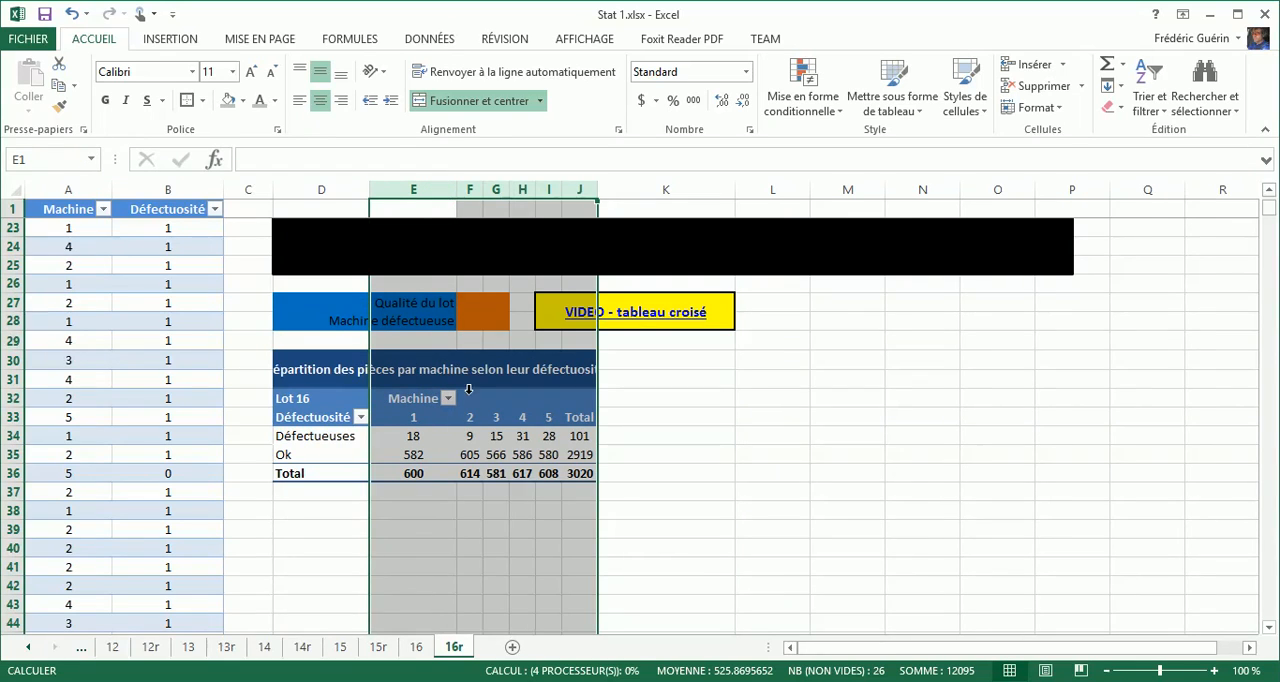
pyautogui.click(459, 497)
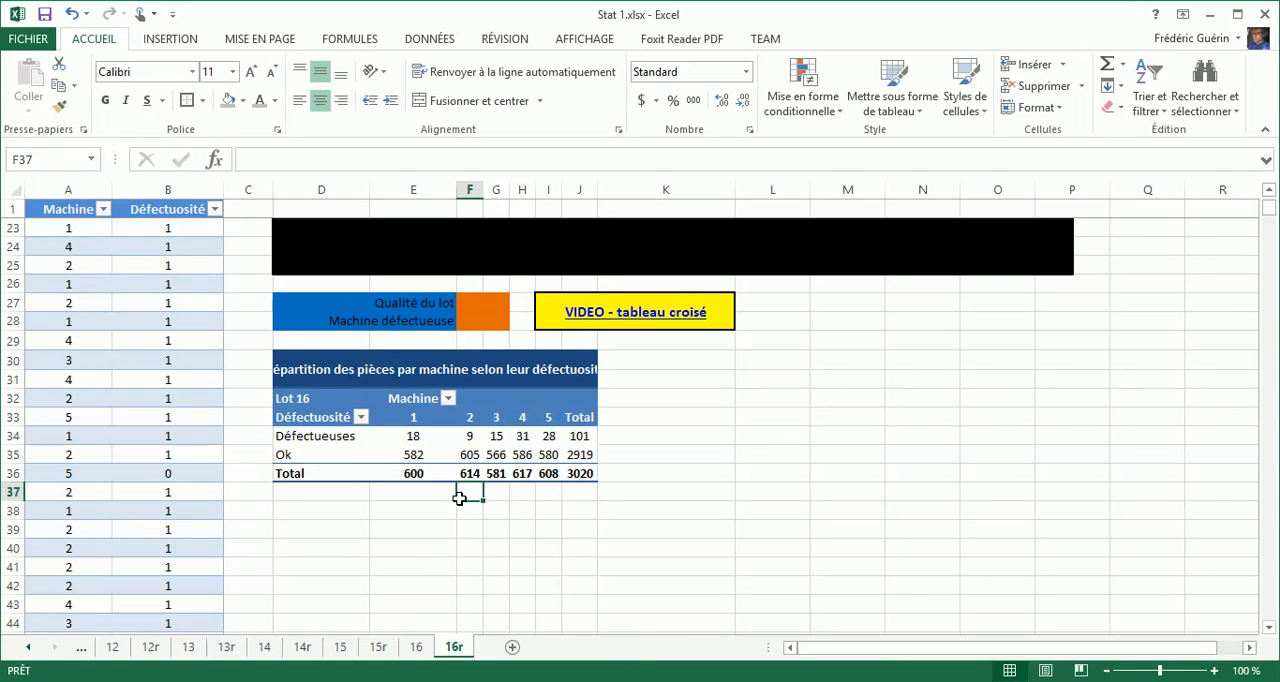
pyautogui.click(416, 362)
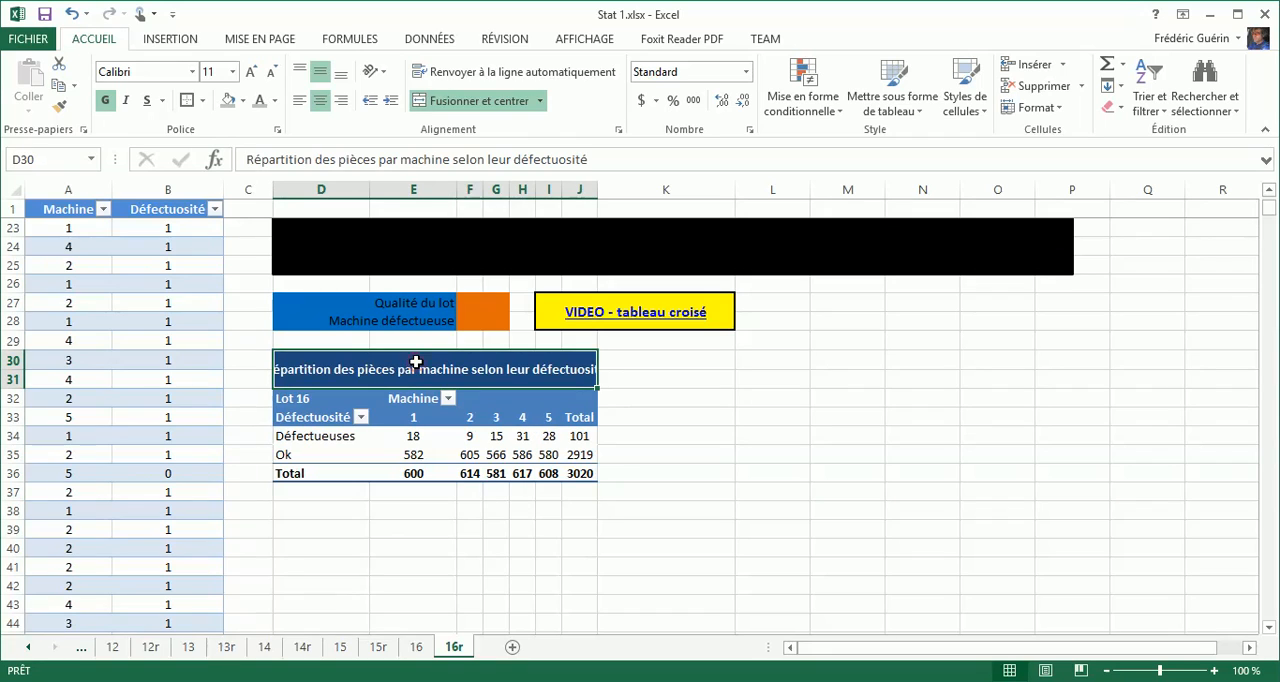
pyautogui.click(457, 75)
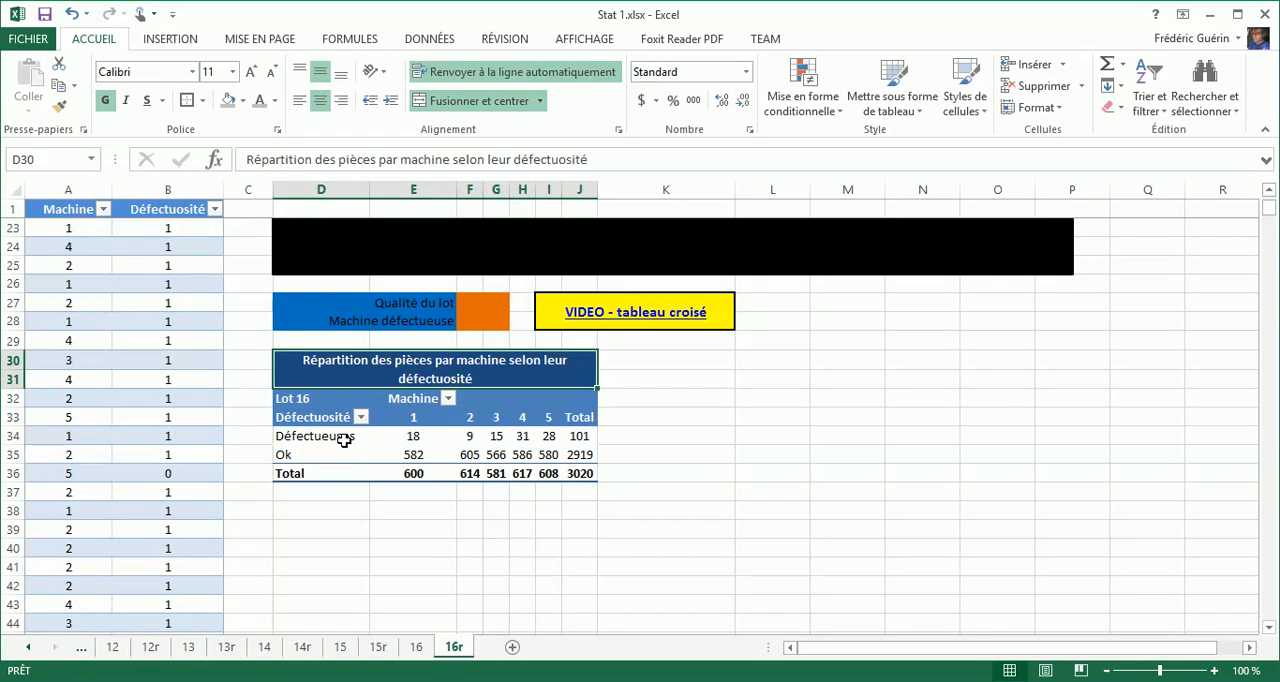
# Examine the pivot table's defective, Ok and total part counts for the individual machines and the whole lot.
pyautogui.click(416, 438)
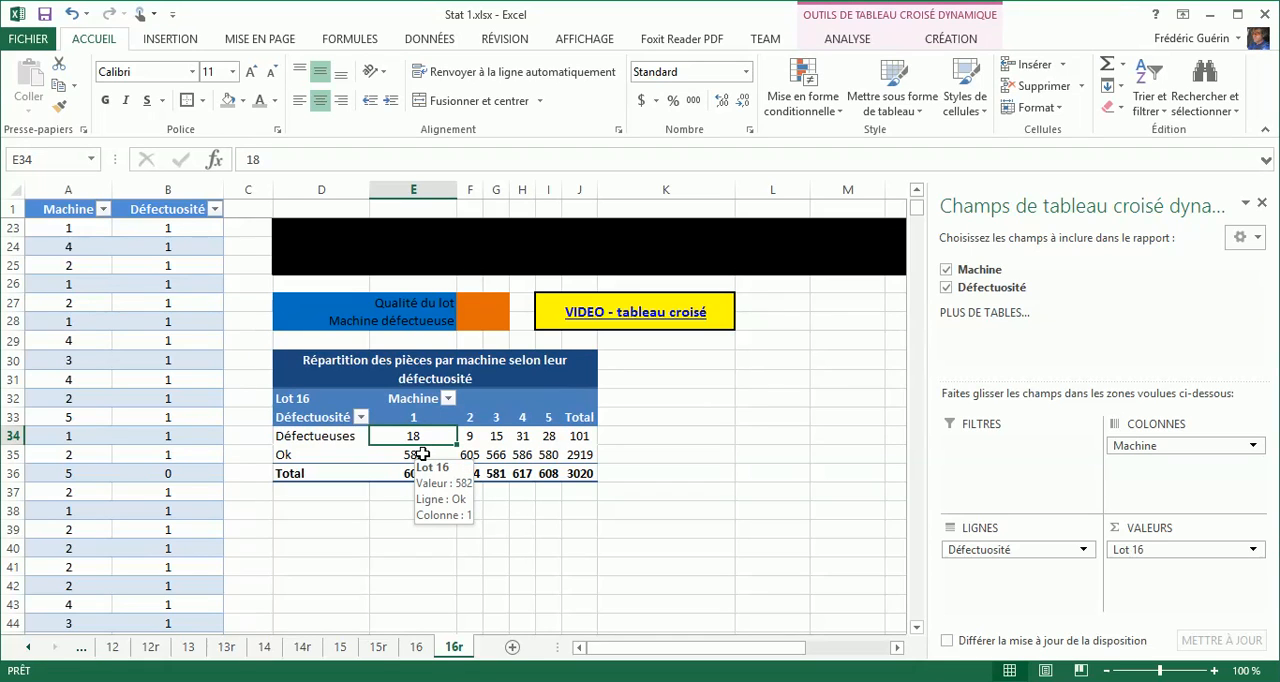
pyautogui.click(423, 454)
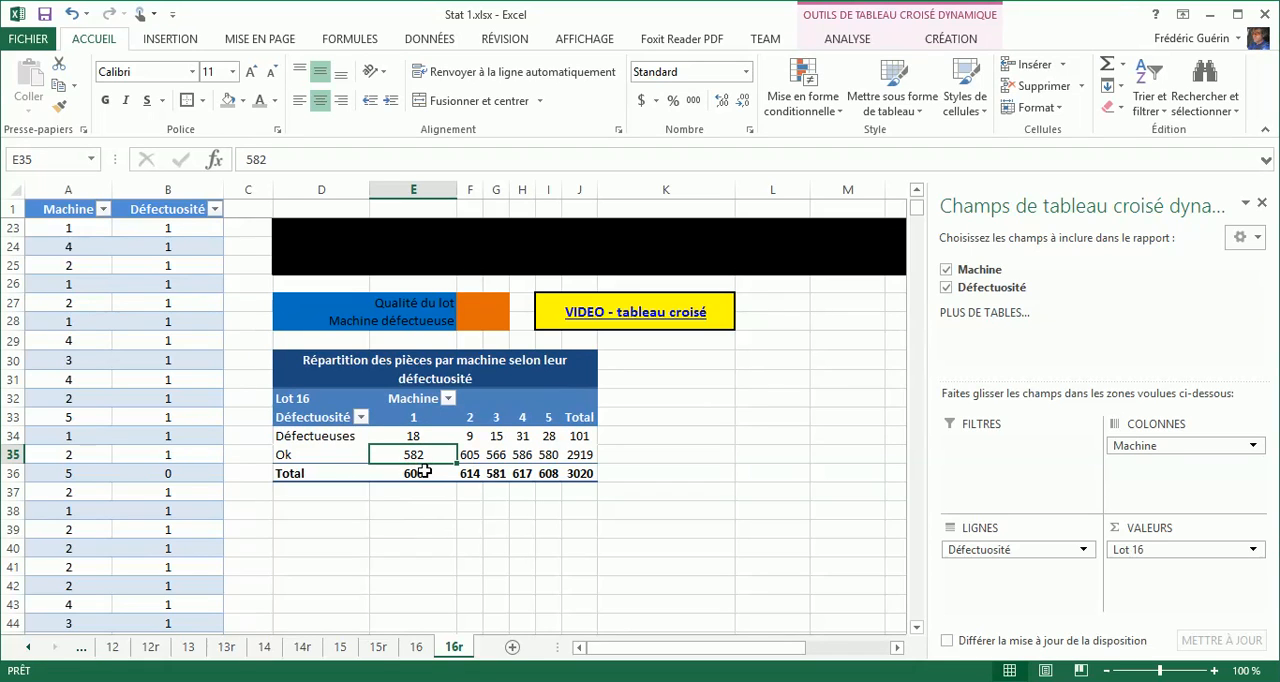
pyautogui.click(424, 471)
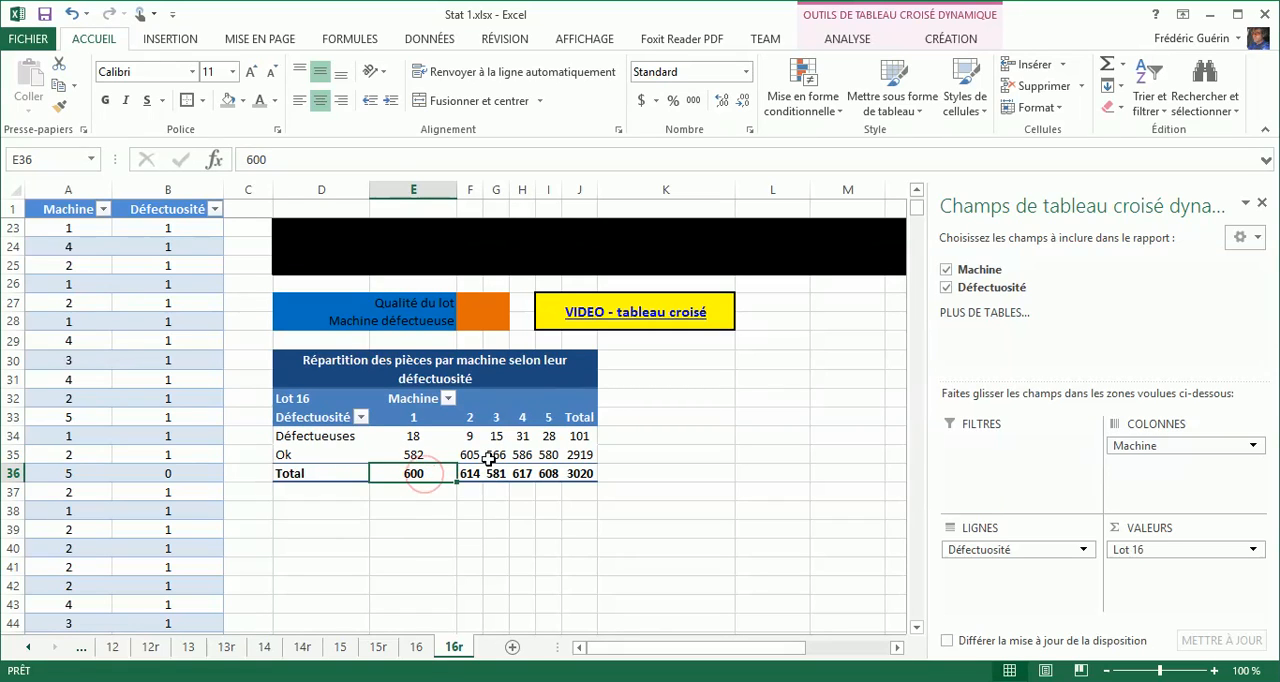
pyautogui.click(481, 436)
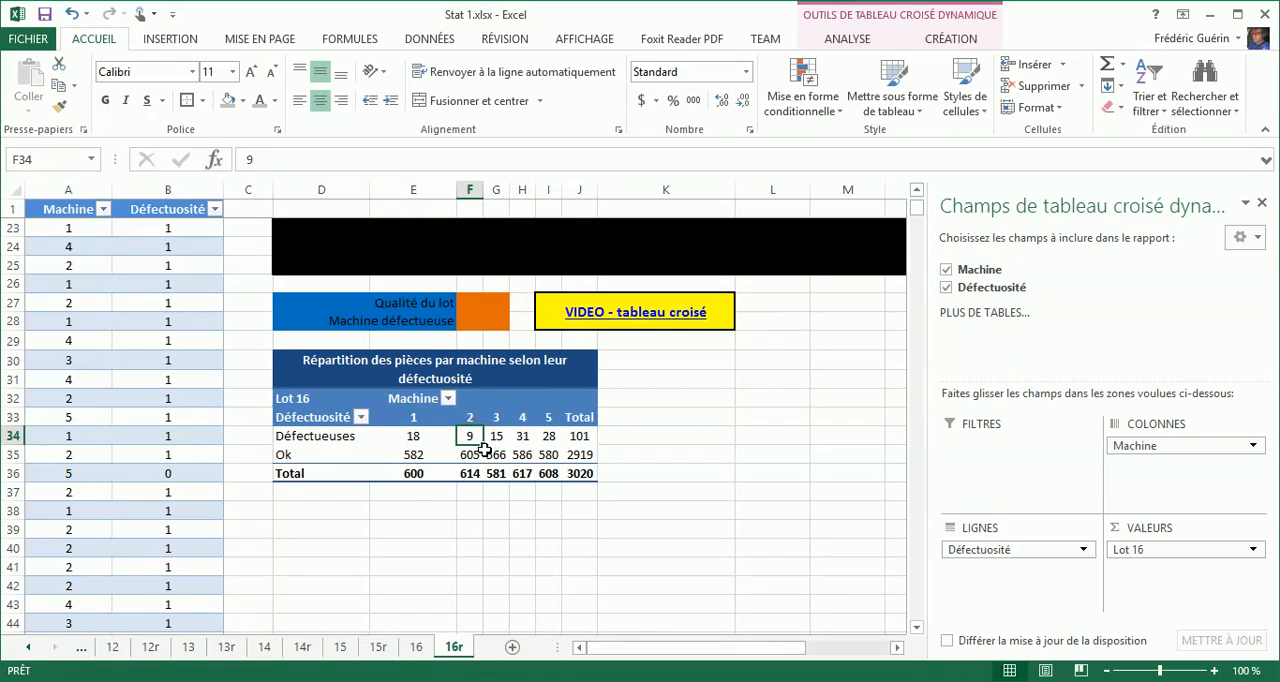
pyautogui.click(472, 455)
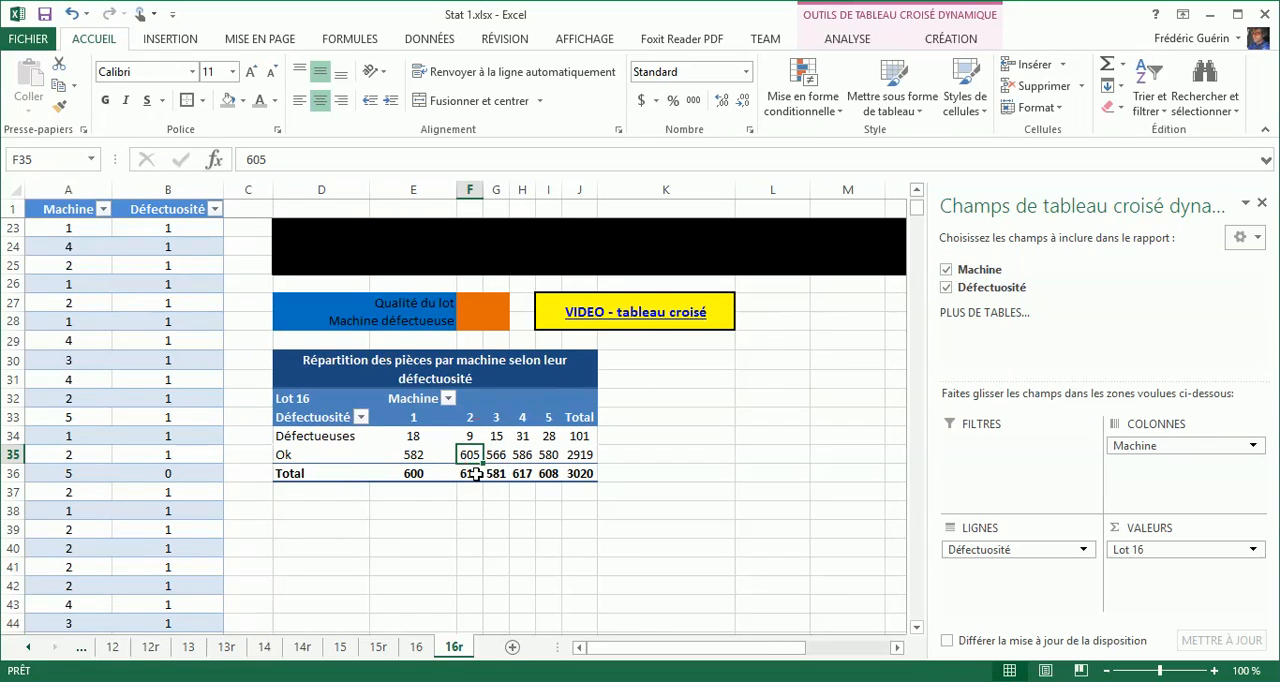
pyautogui.click(474, 473)
pyautogui.click(497, 436)
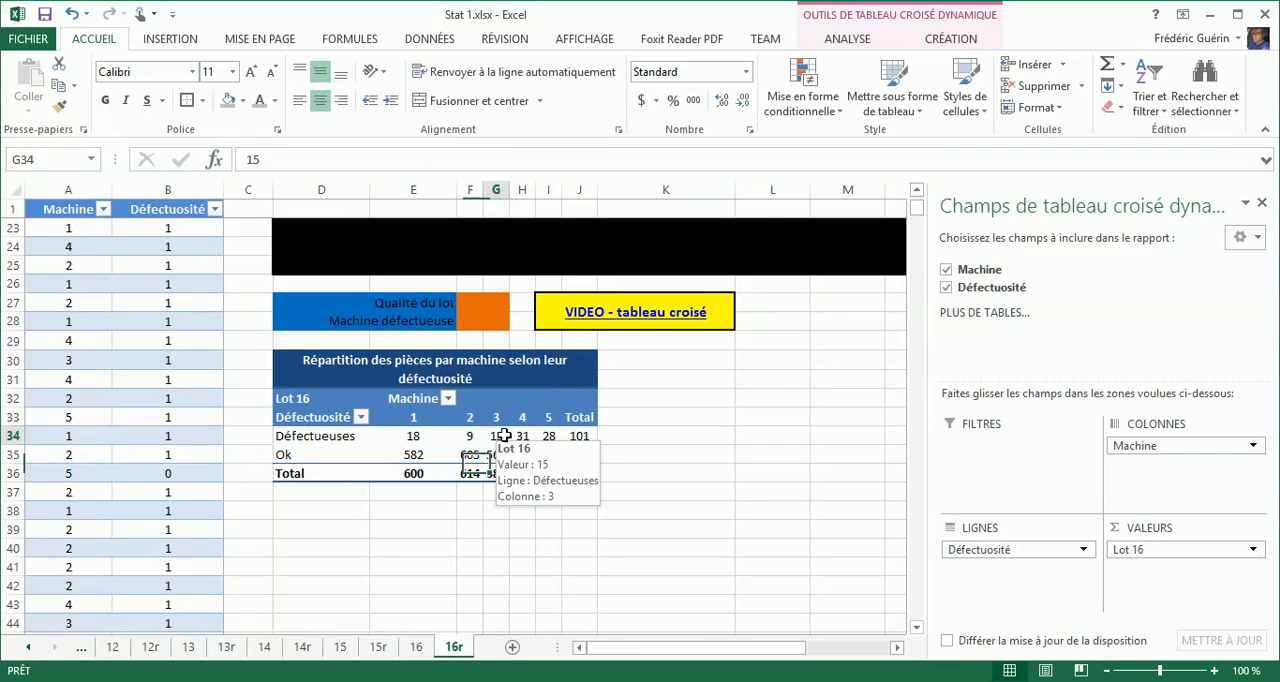
pyautogui.click(497, 455)
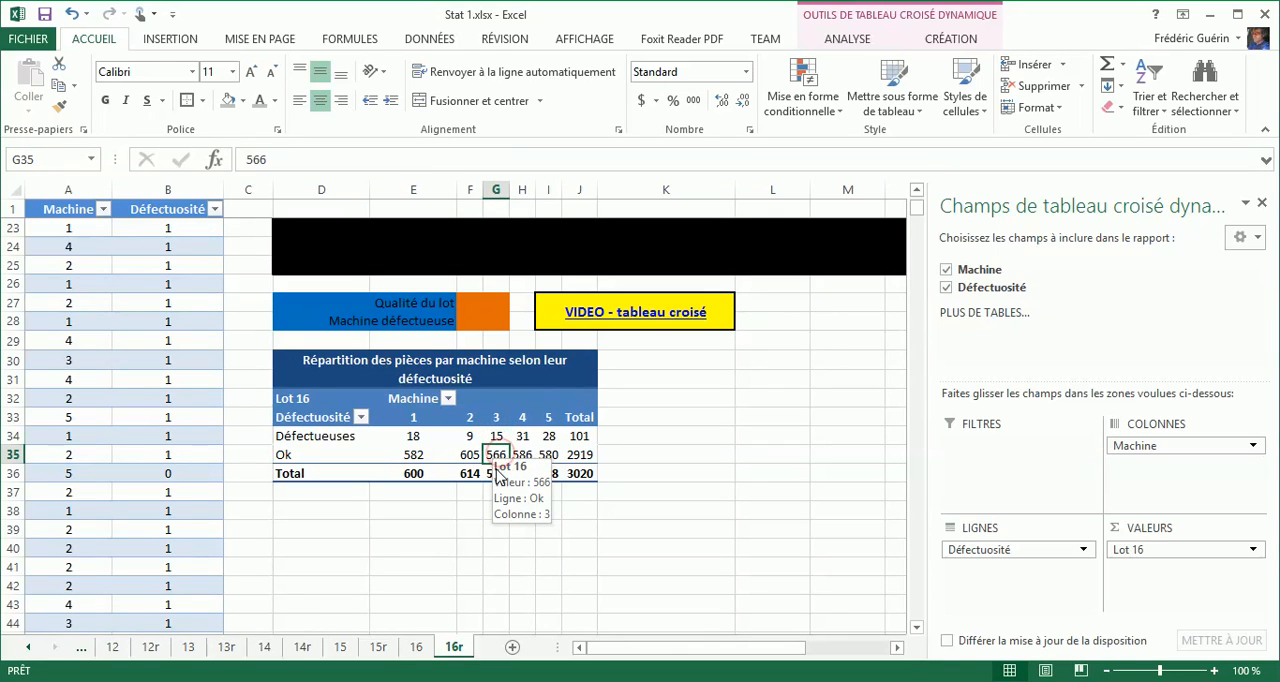
pyautogui.click(587, 438)
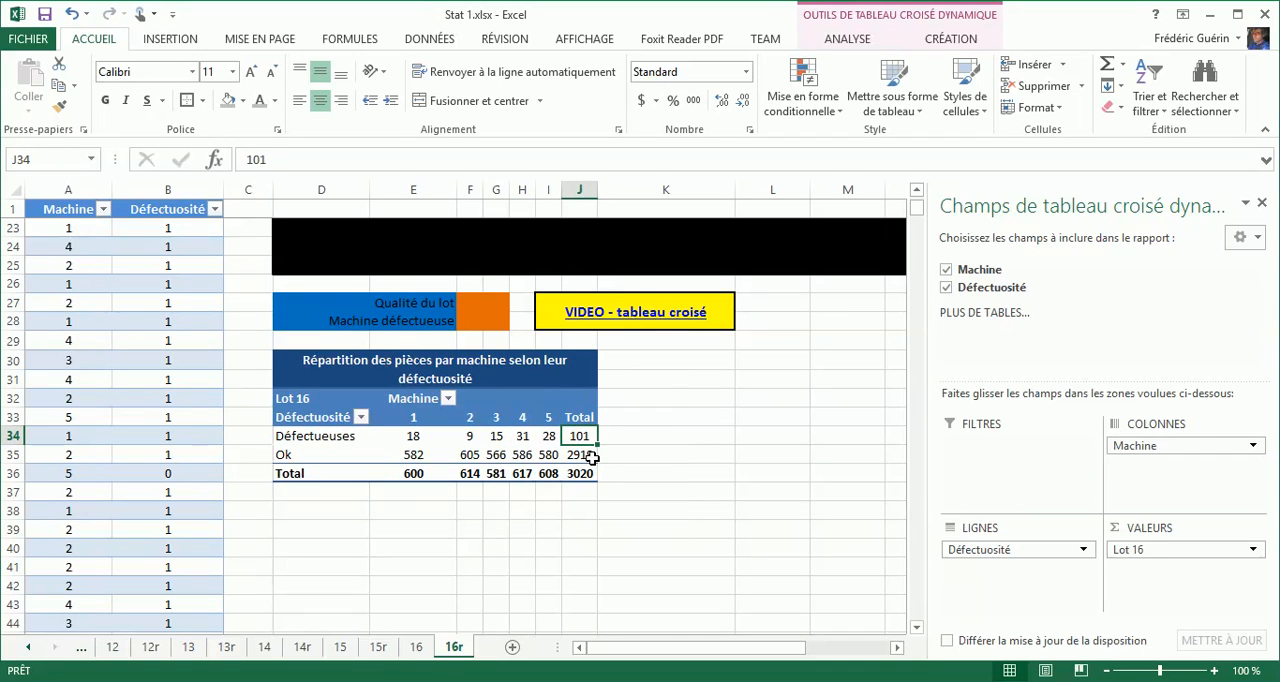
# Compare the Ok and overall part counts in the Total column of the pivot table.
pyautogui.click(592, 455)
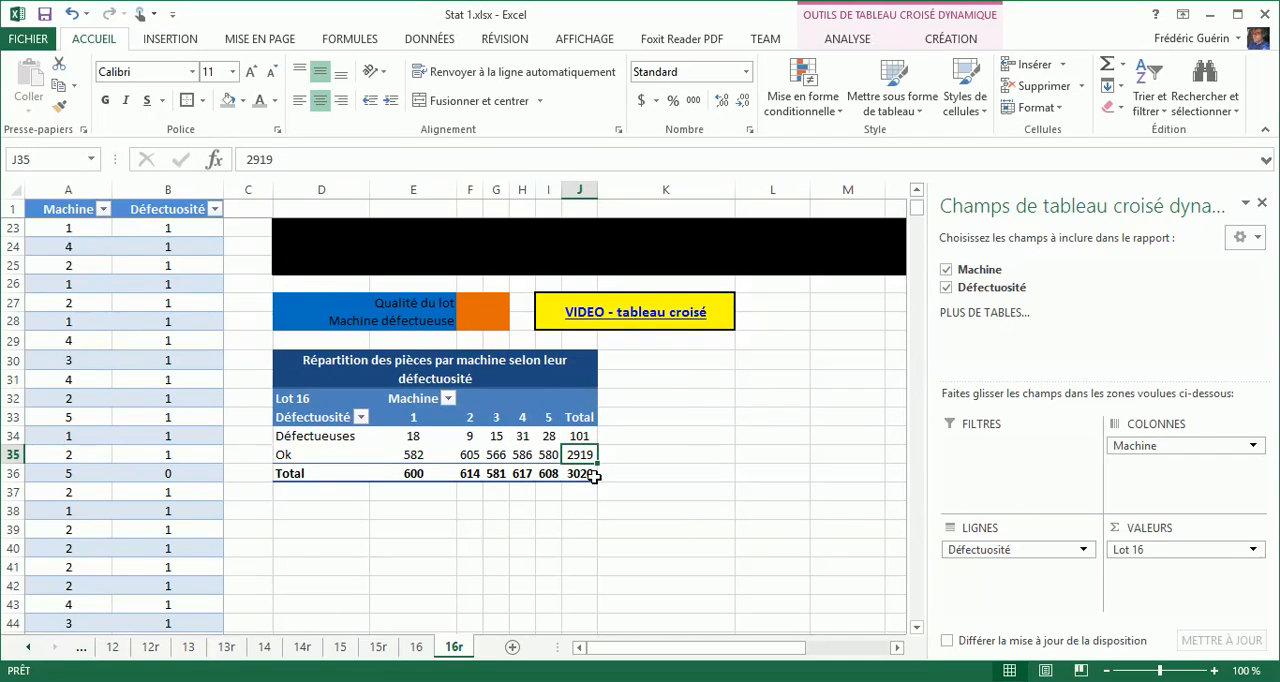
pyautogui.click(582, 476)
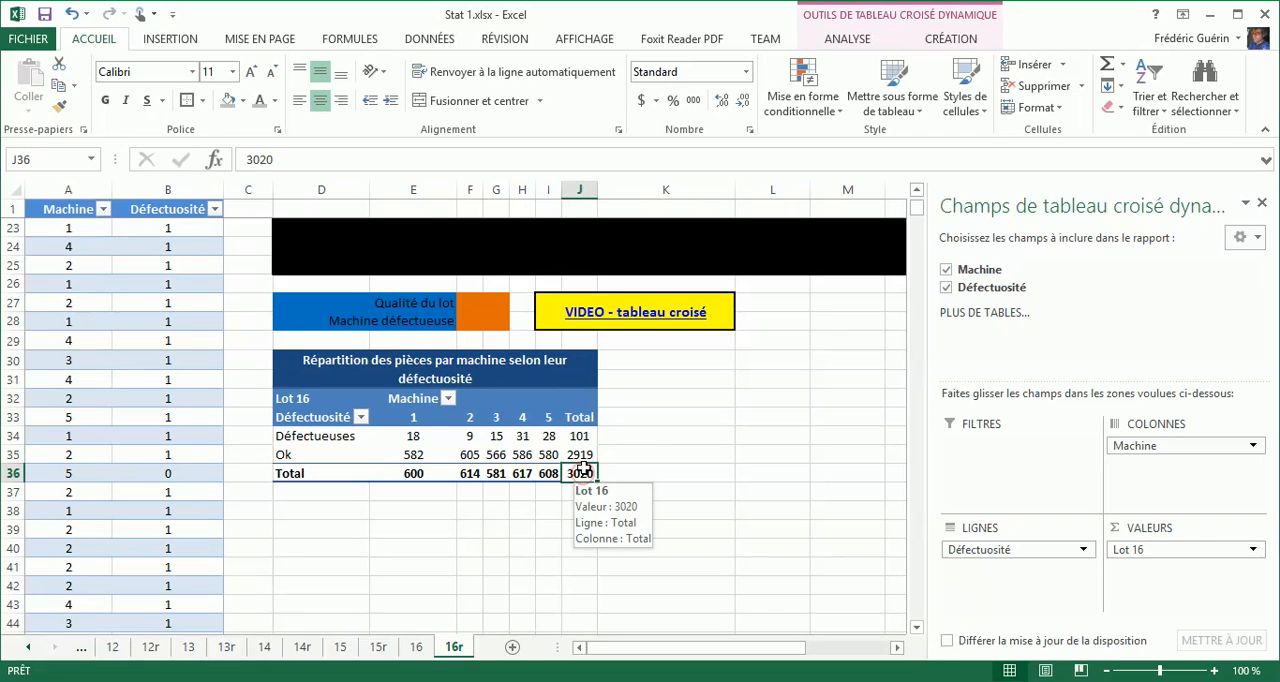
pyautogui.click(583, 456)
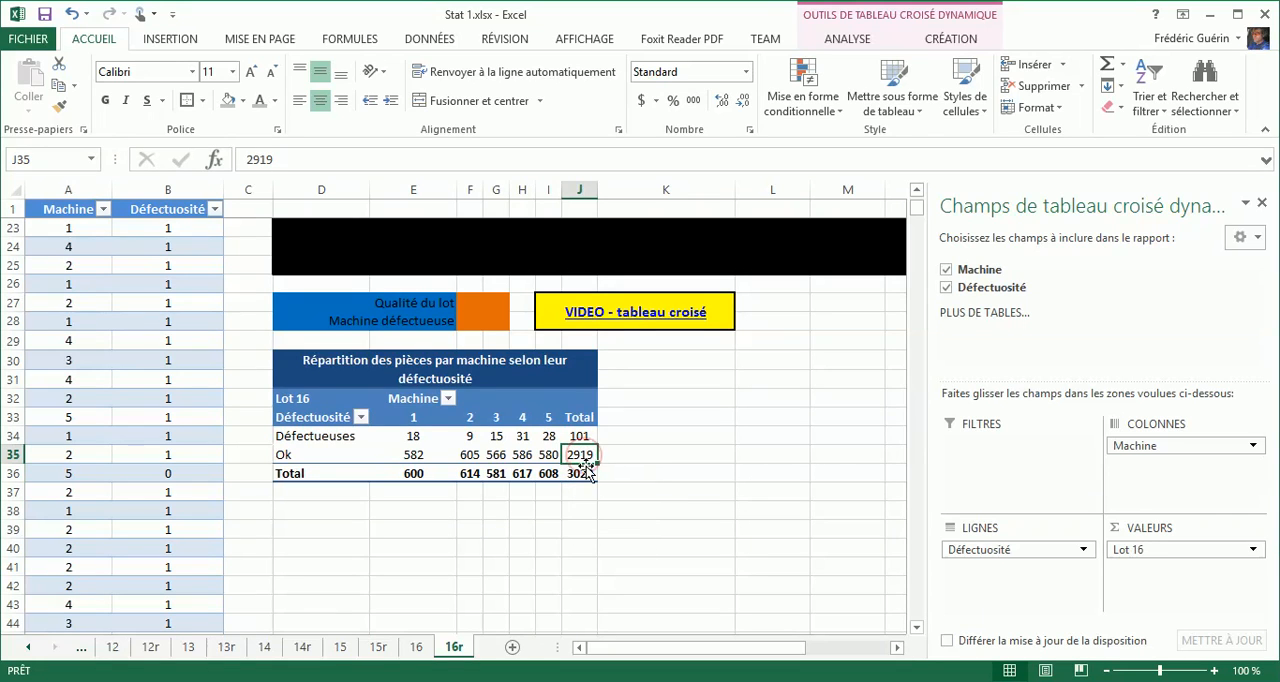
pyautogui.click(584, 472)
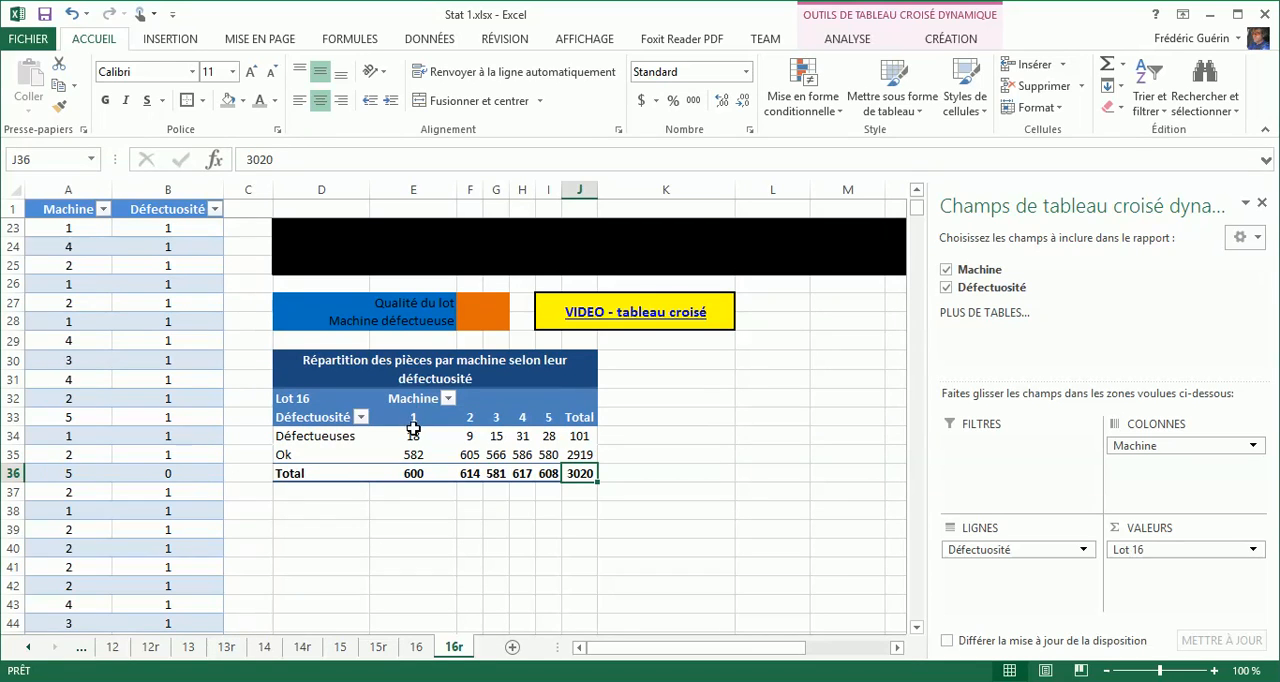
pyautogui.moveTo(530, 456)
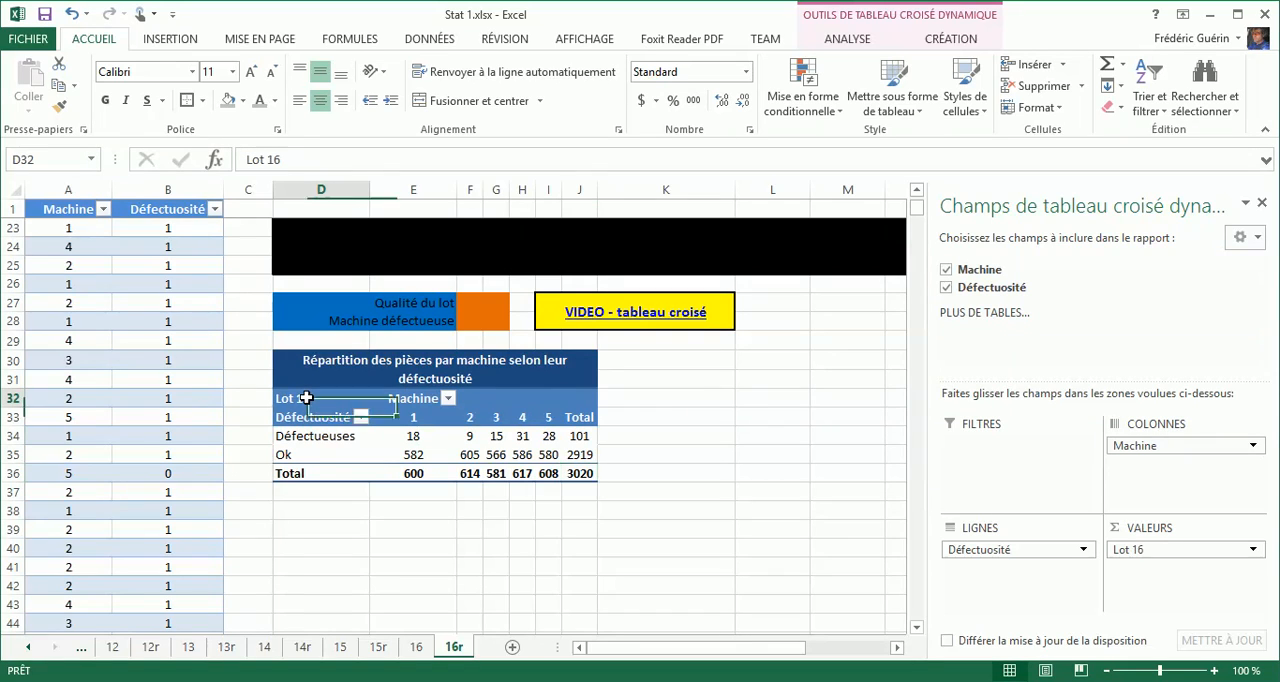
# Duplicate the pivot table in D32:J36 by copying it to cell D38.
pyautogui.click(312, 398)
pyautogui.moveTo(581, 477)
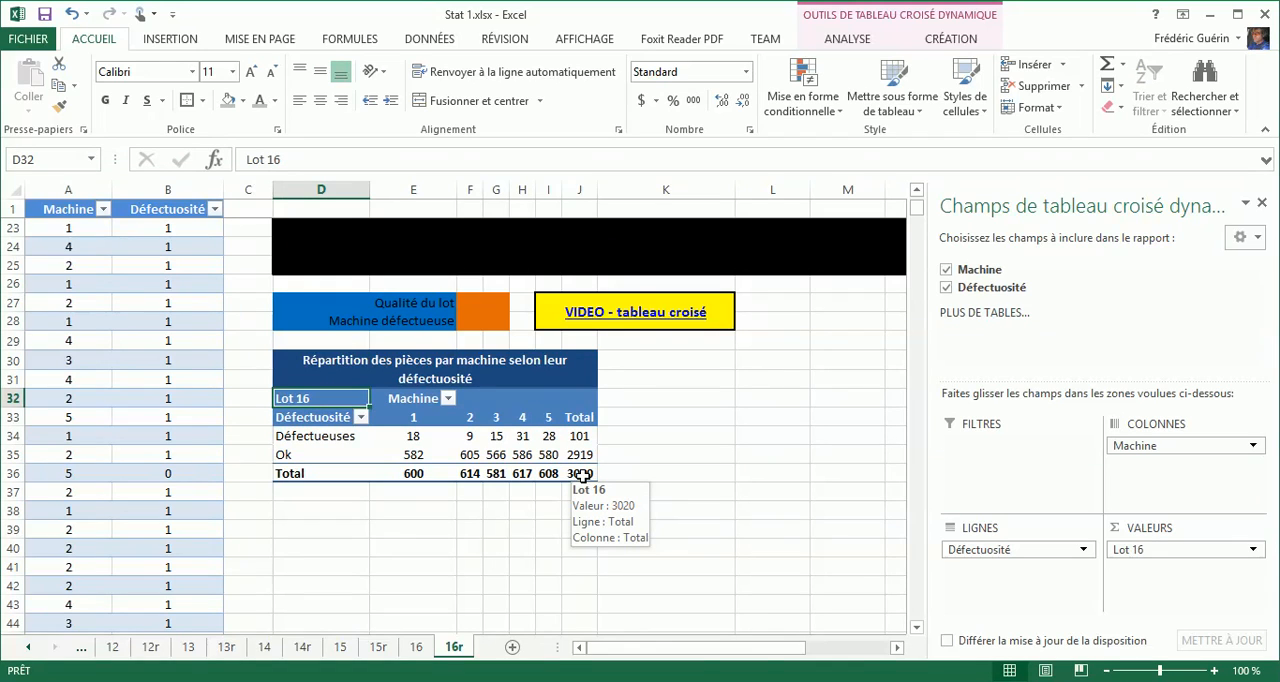
pyautogui.keyDown('shift'); pyautogui.click(581, 477); pyautogui.keyUp('shift')
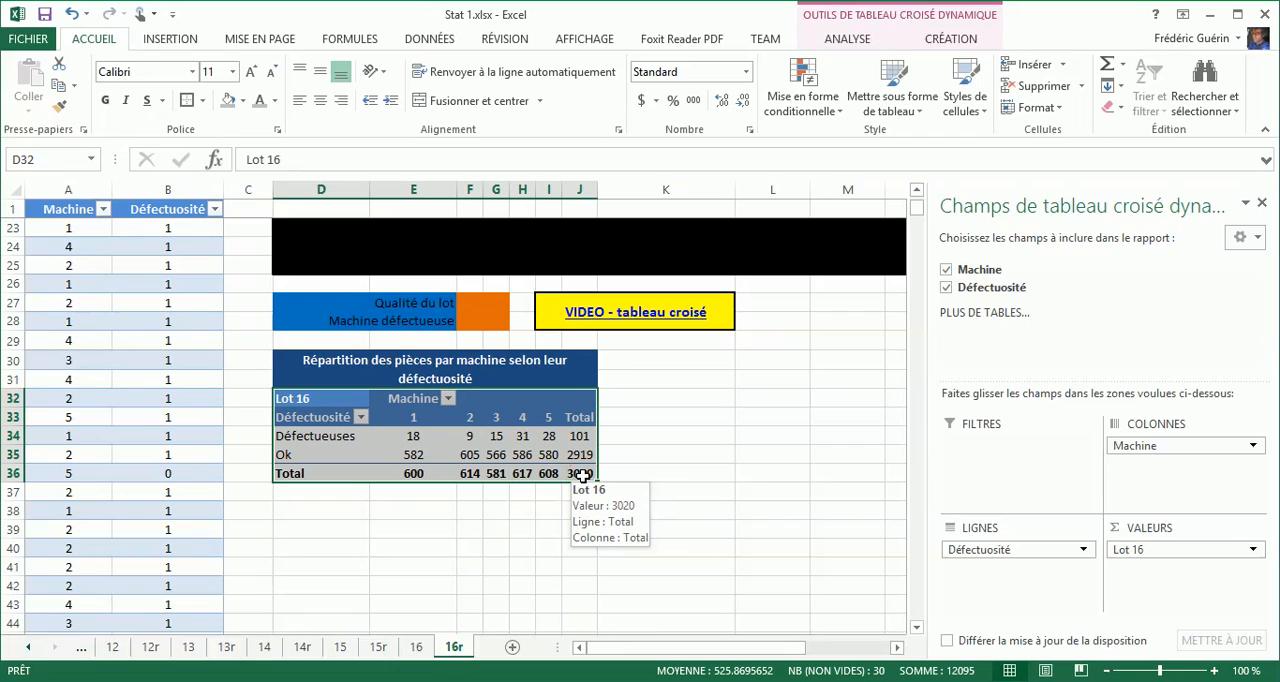
pyautogui.hotkey('ctrl', 'c')
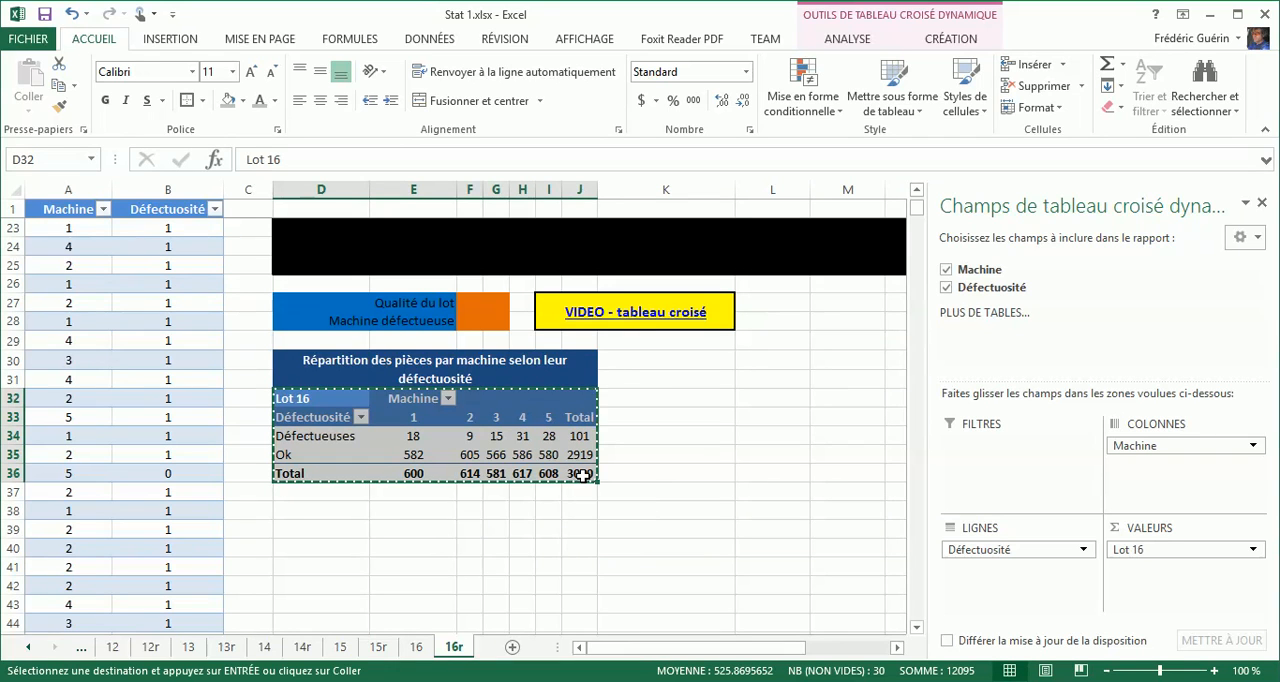
pyautogui.click(337, 511)
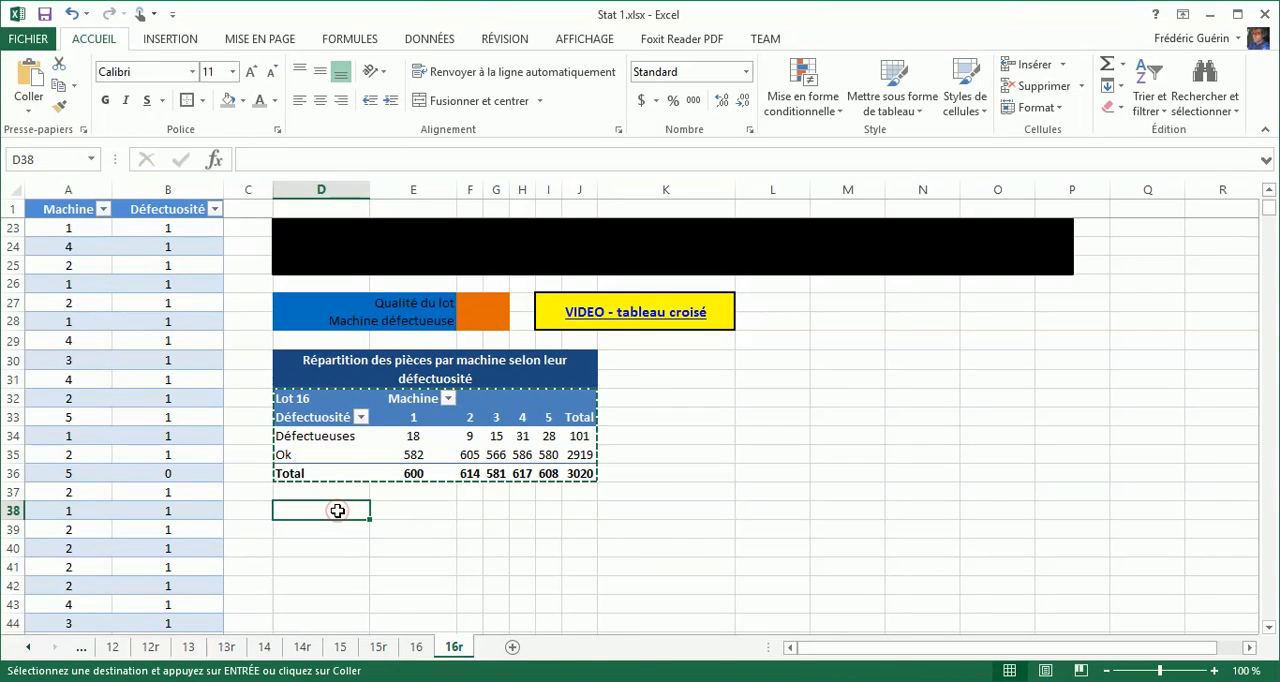
pyautogui.hotkey('ctrl', 'v')
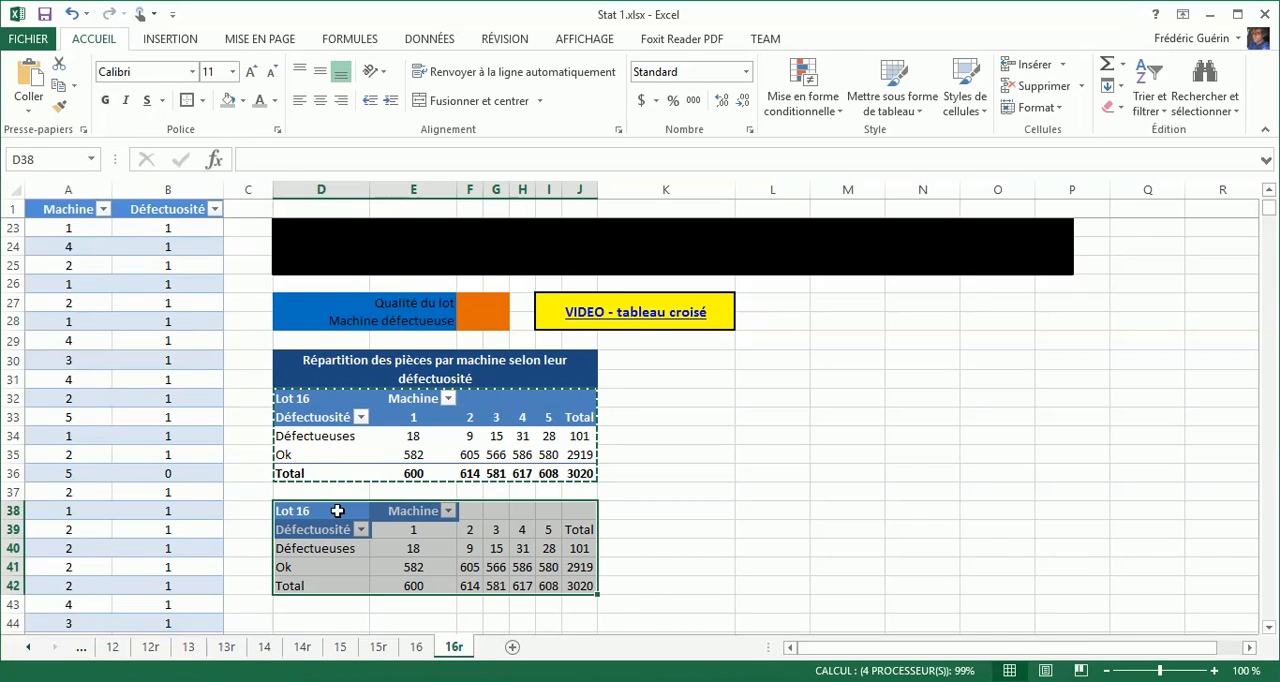
pyautogui.click(501, 553)
pyautogui.press('Escape')
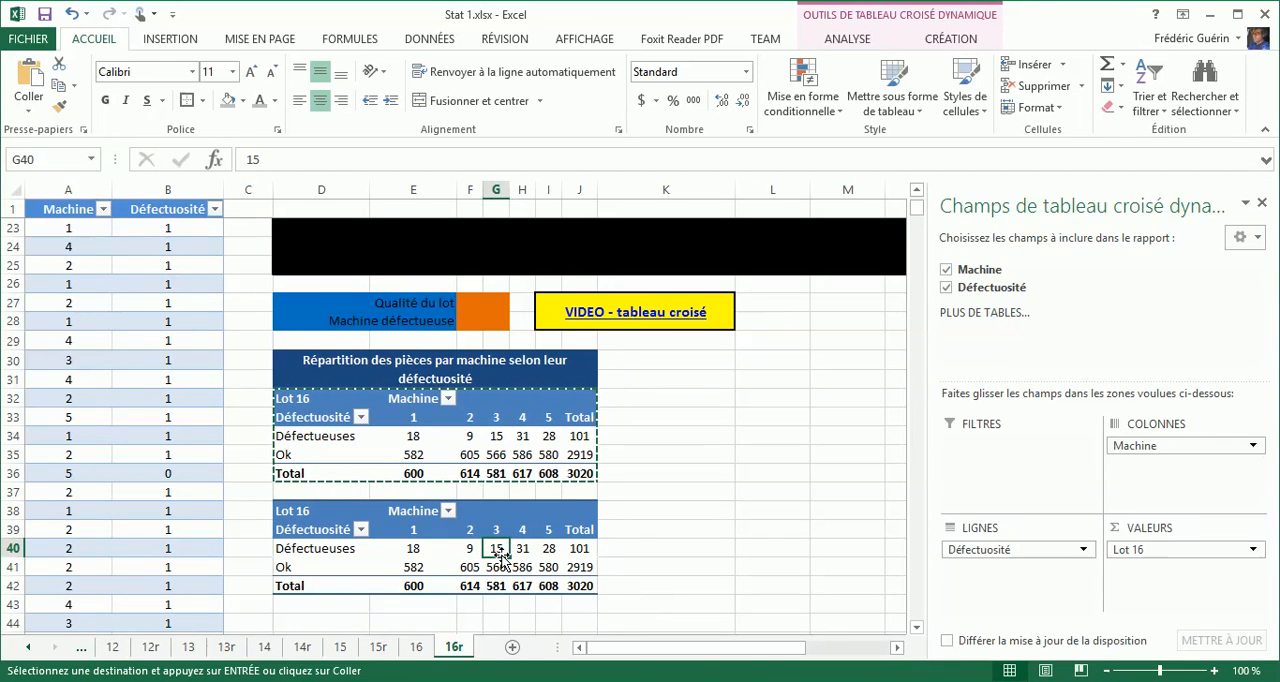
# Show the Lot 16 values of the copied pivot table as % du total de la colonne.
pyautogui.click(1130, 551)
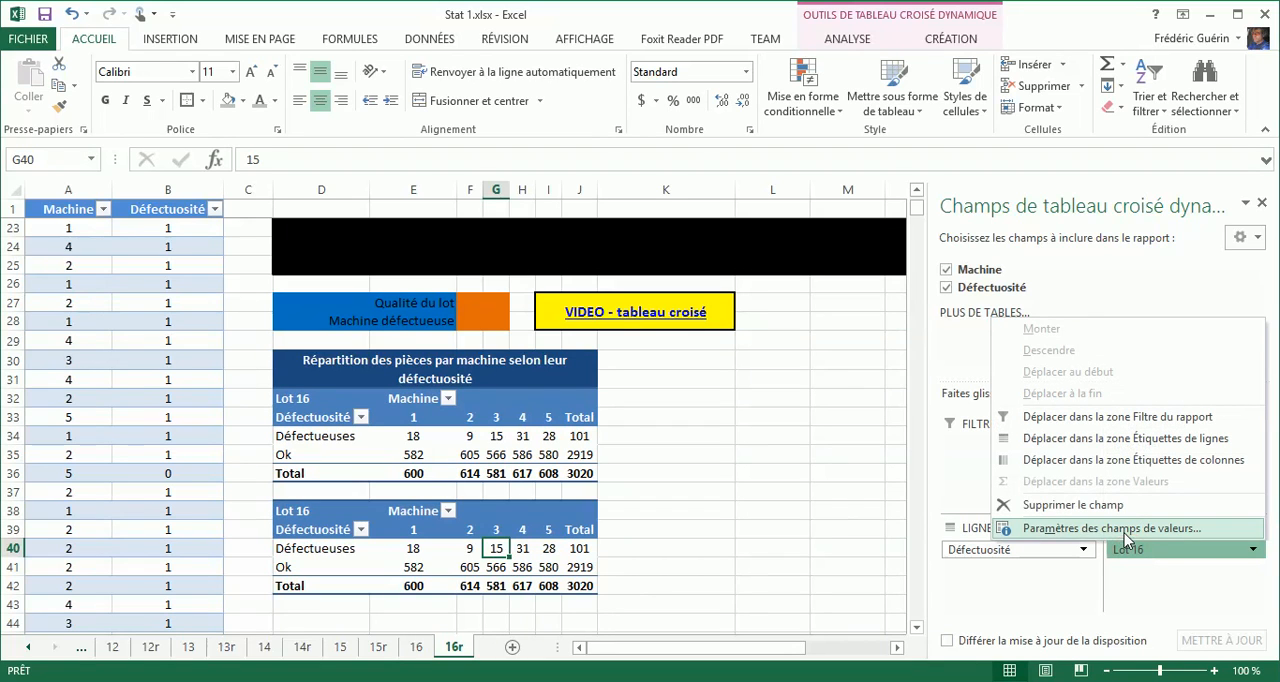
pyautogui.click(1122, 528)
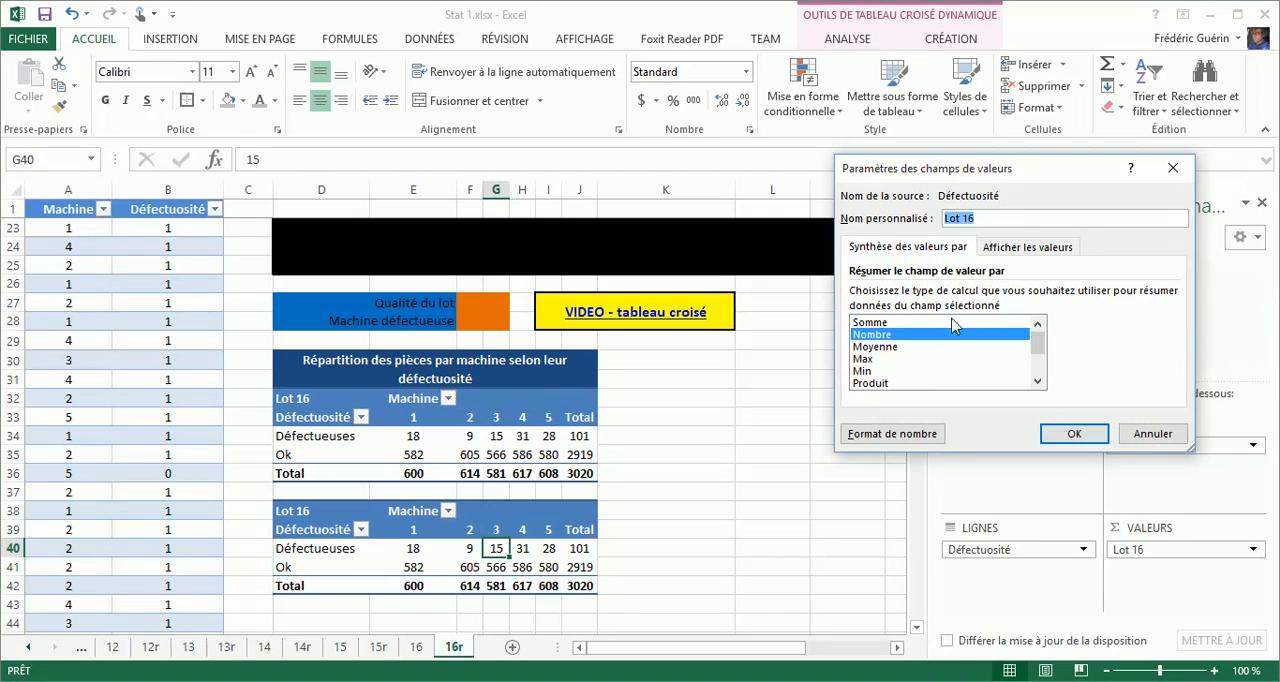
pyautogui.click(1005, 249)
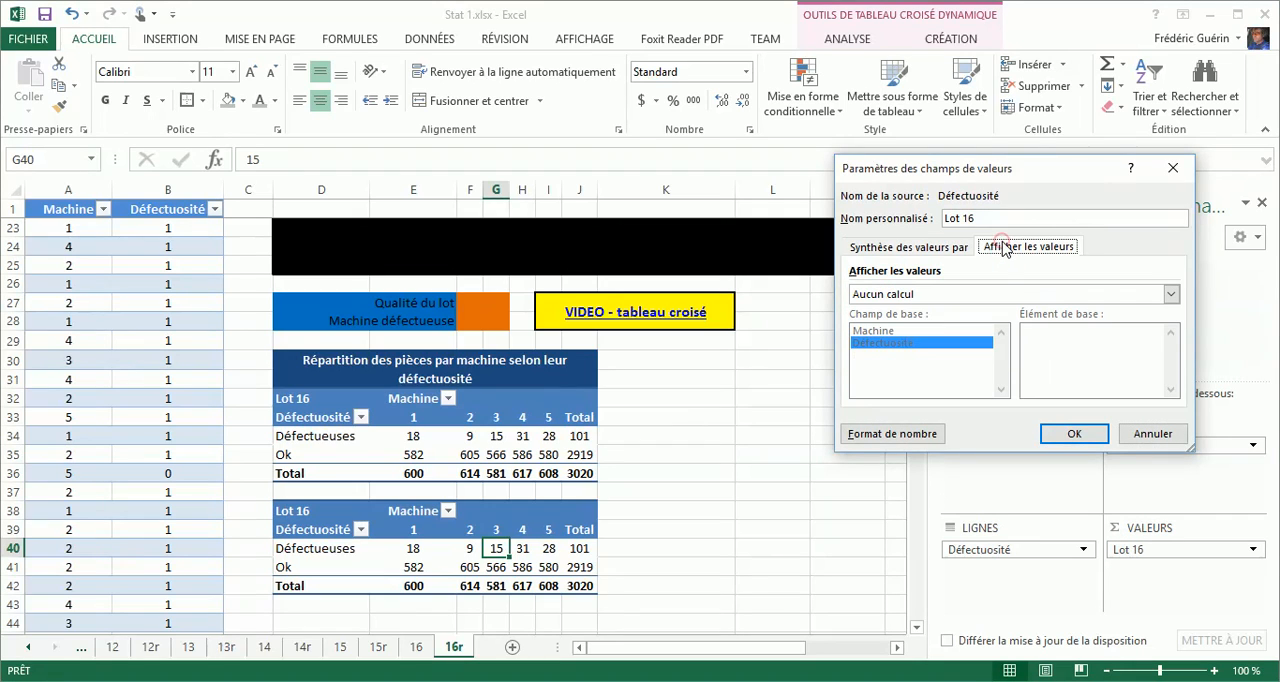
pyautogui.click(1017, 293)
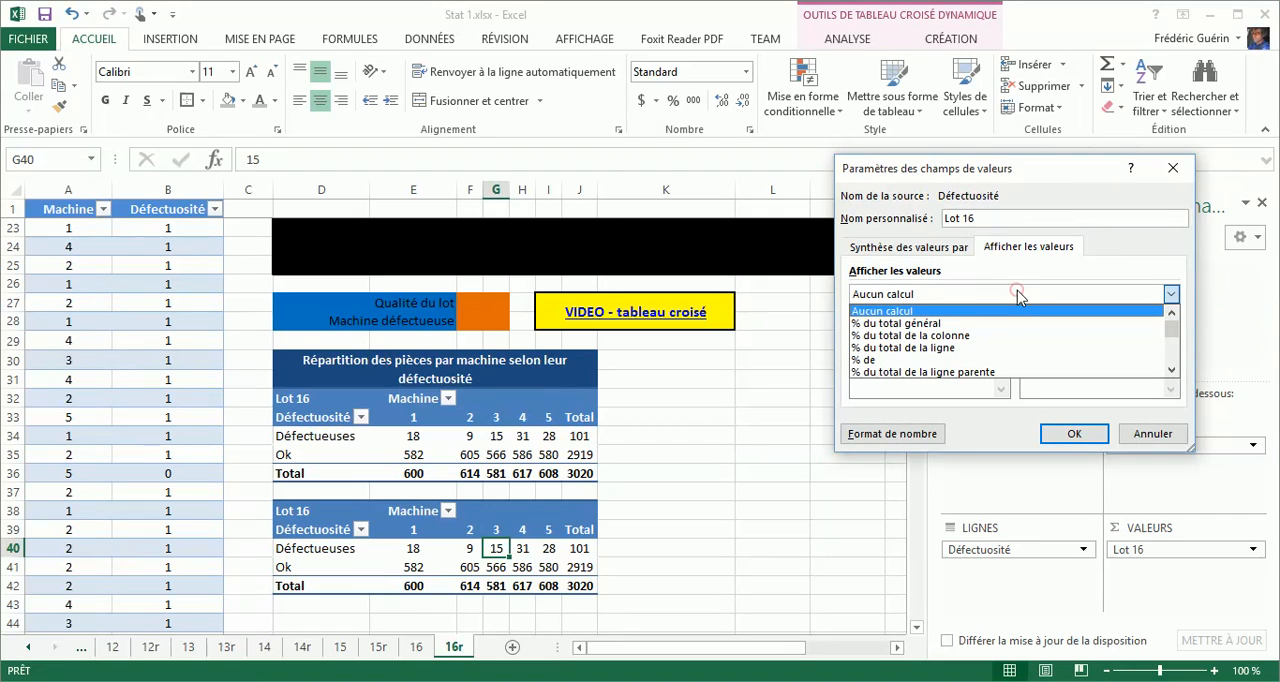
pyautogui.click(945, 335)
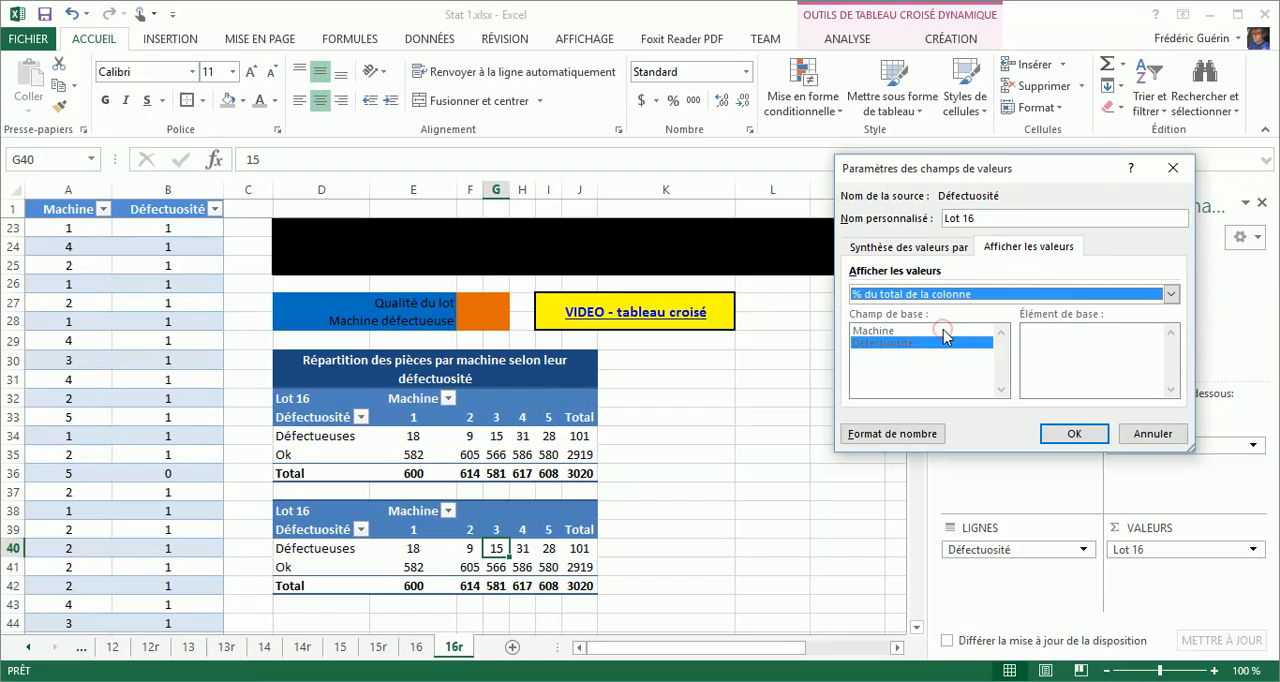
pyautogui.click(1069, 435)
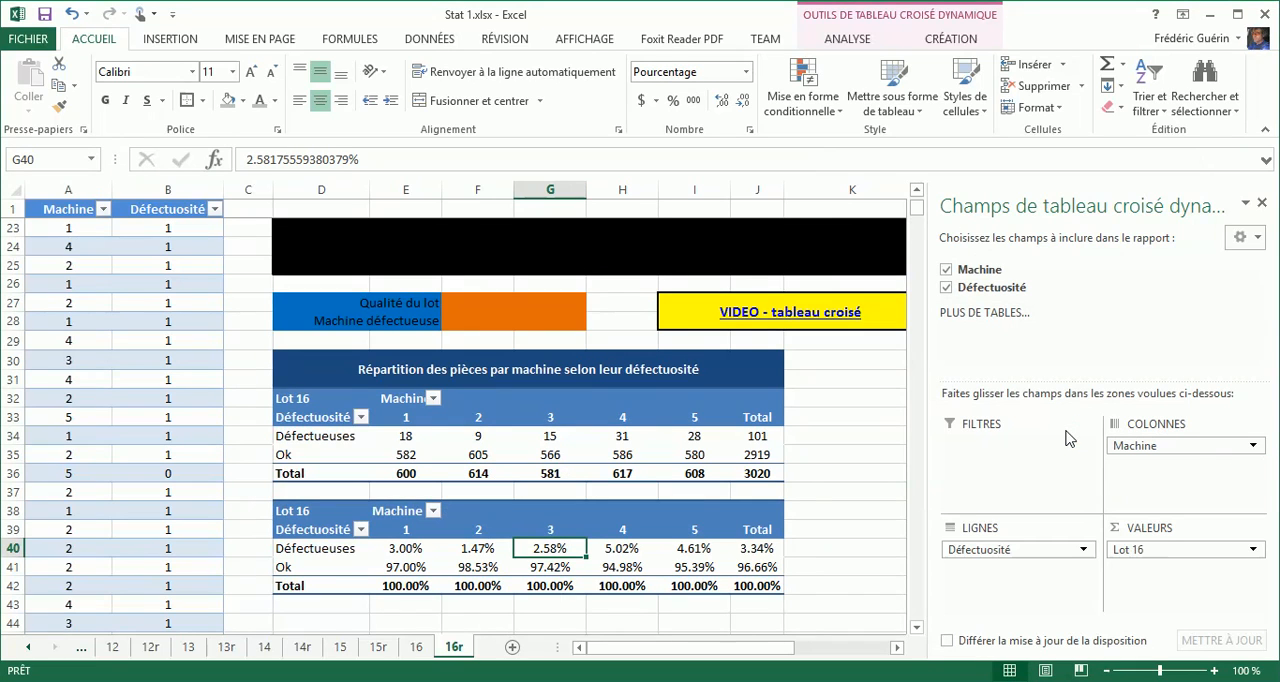
# Format the copied pivot table's Lot 16 values as Pourcentage with 1 decimal place.
pyautogui.click(1155, 548)
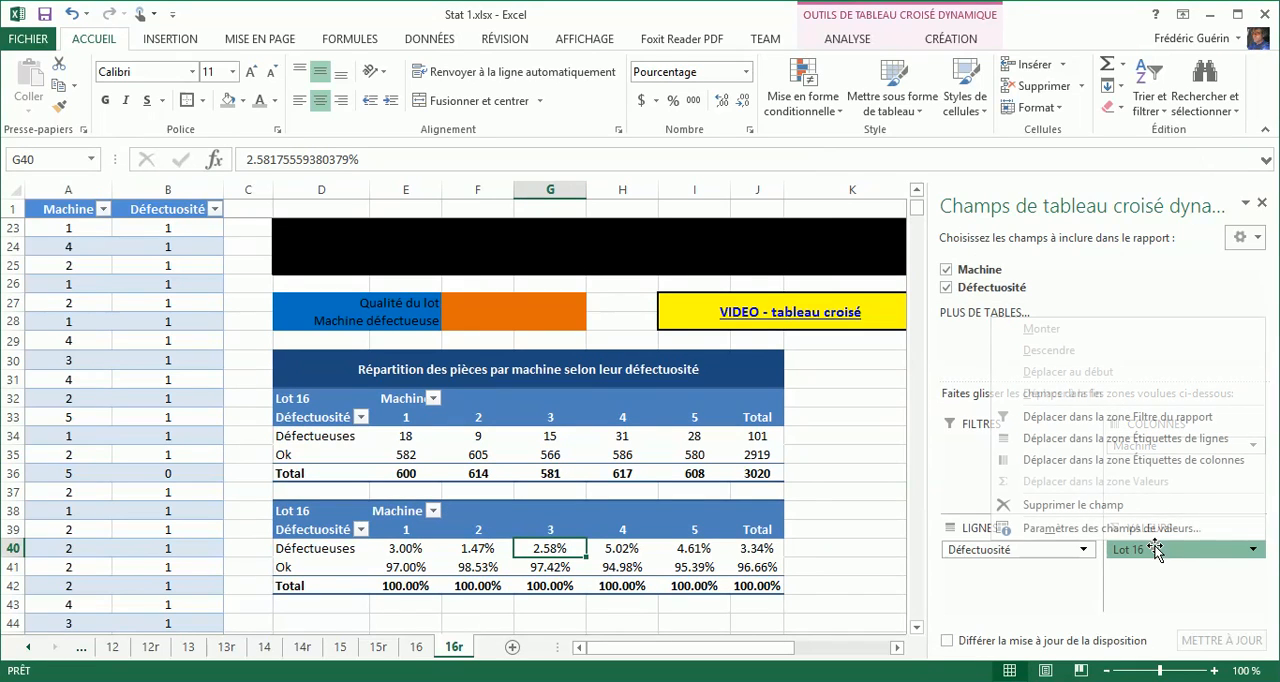
pyautogui.click(1117, 529)
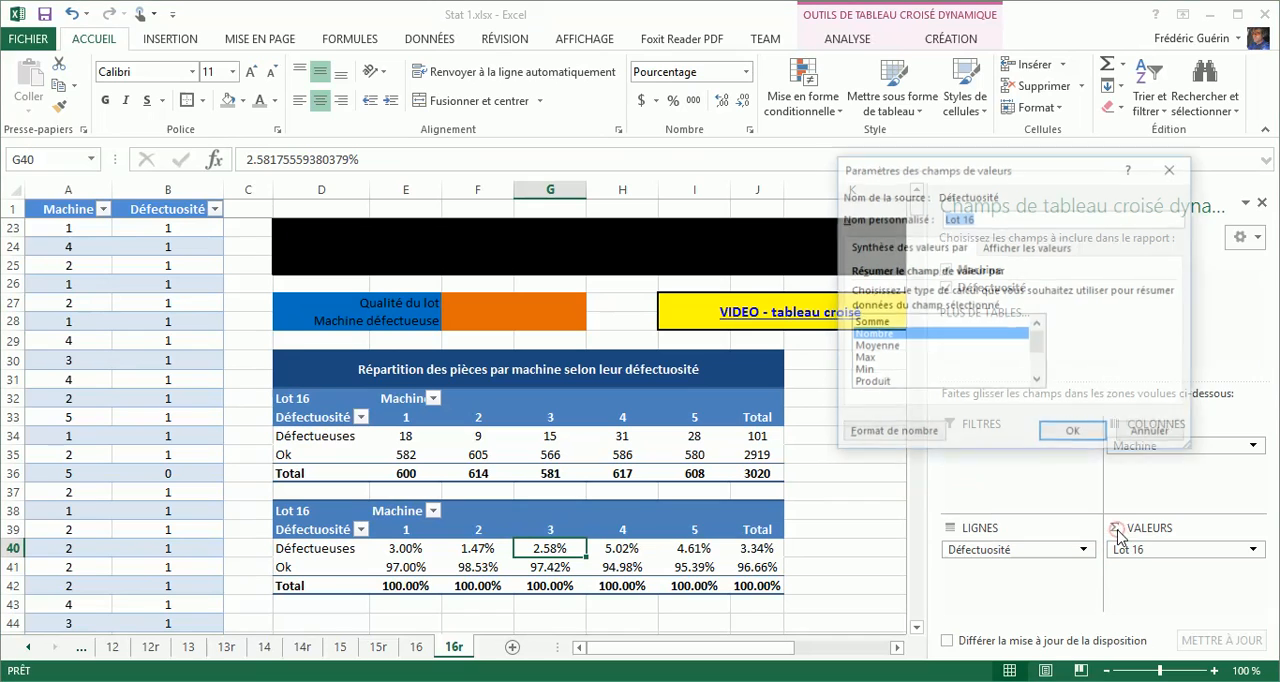
pyautogui.click(921, 436)
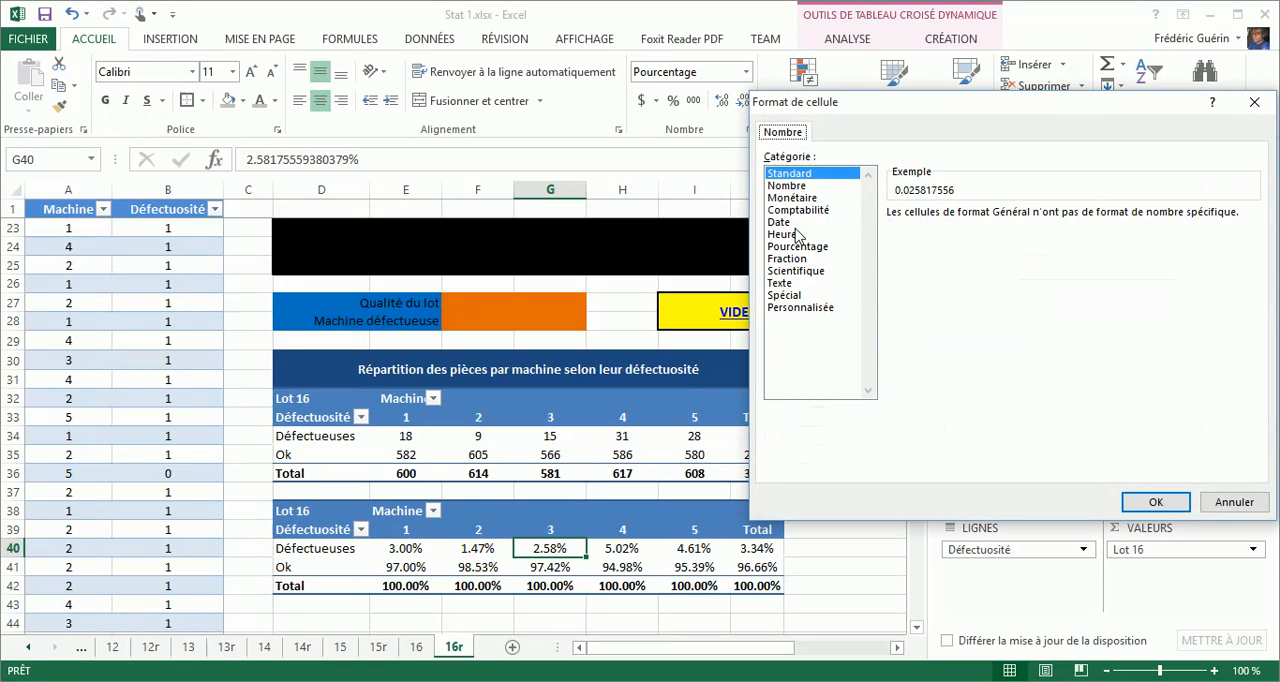
pyautogui.click(797, 250)
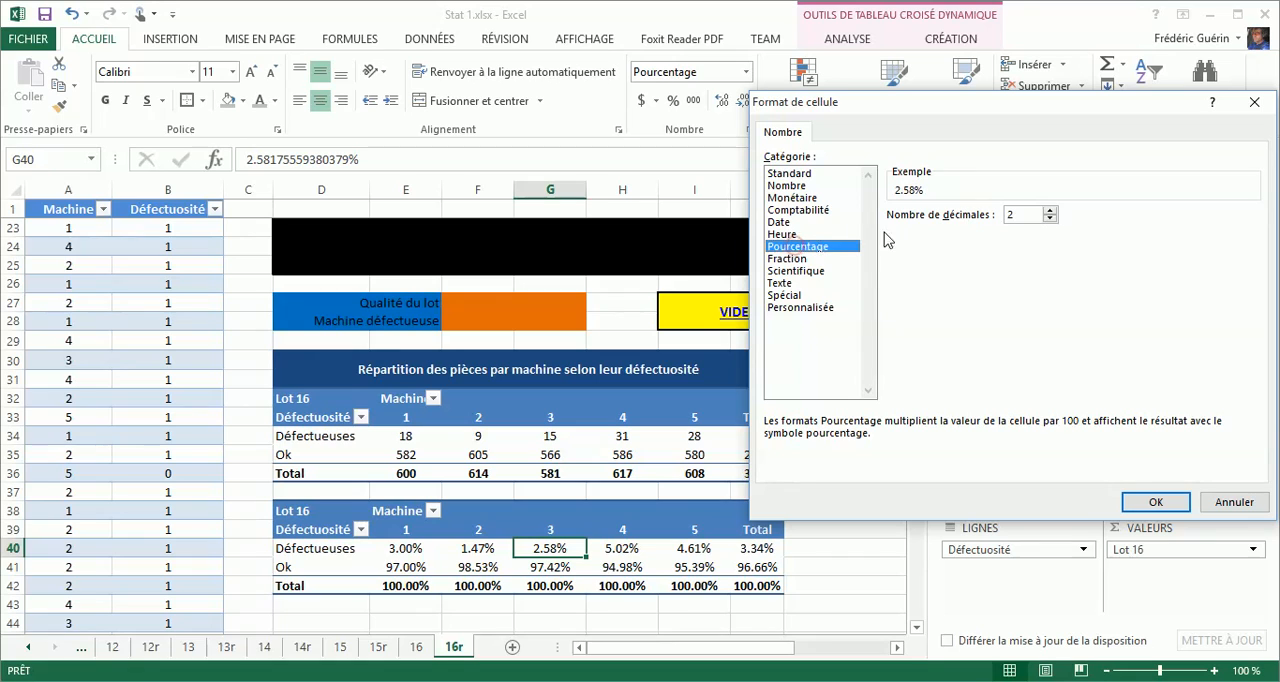
pyautogui.click(1049, 219)
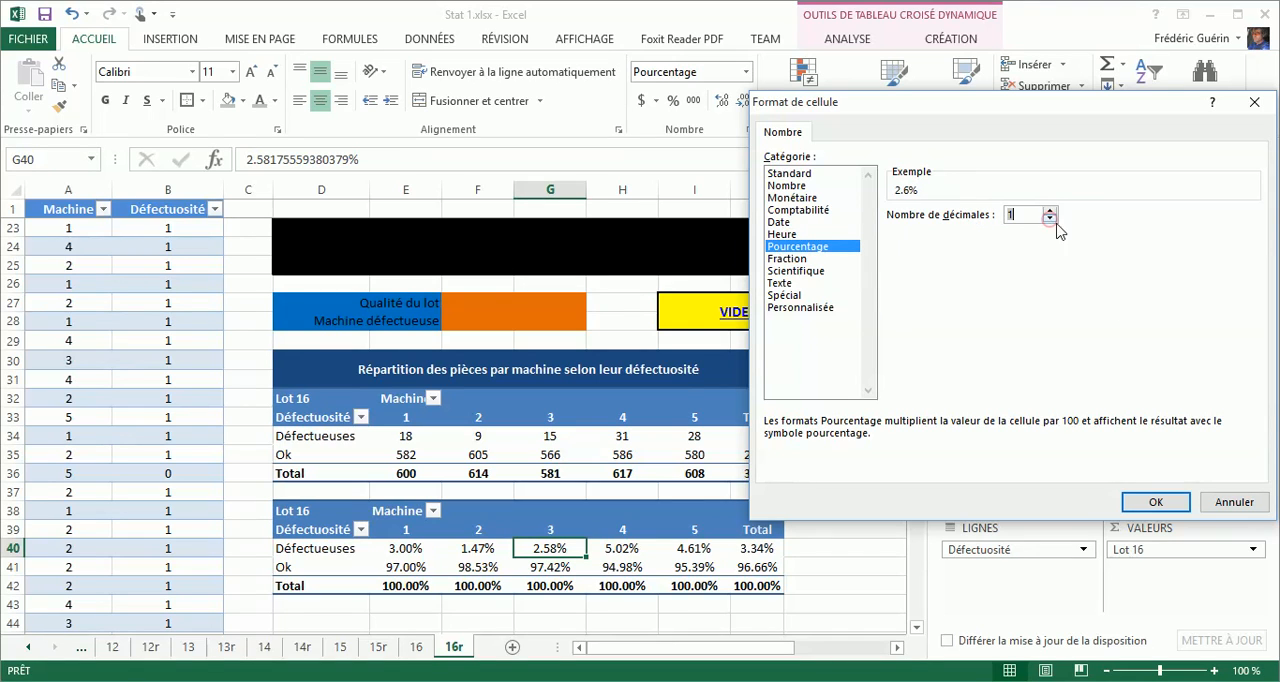
pyautogui.click(1155, 502)
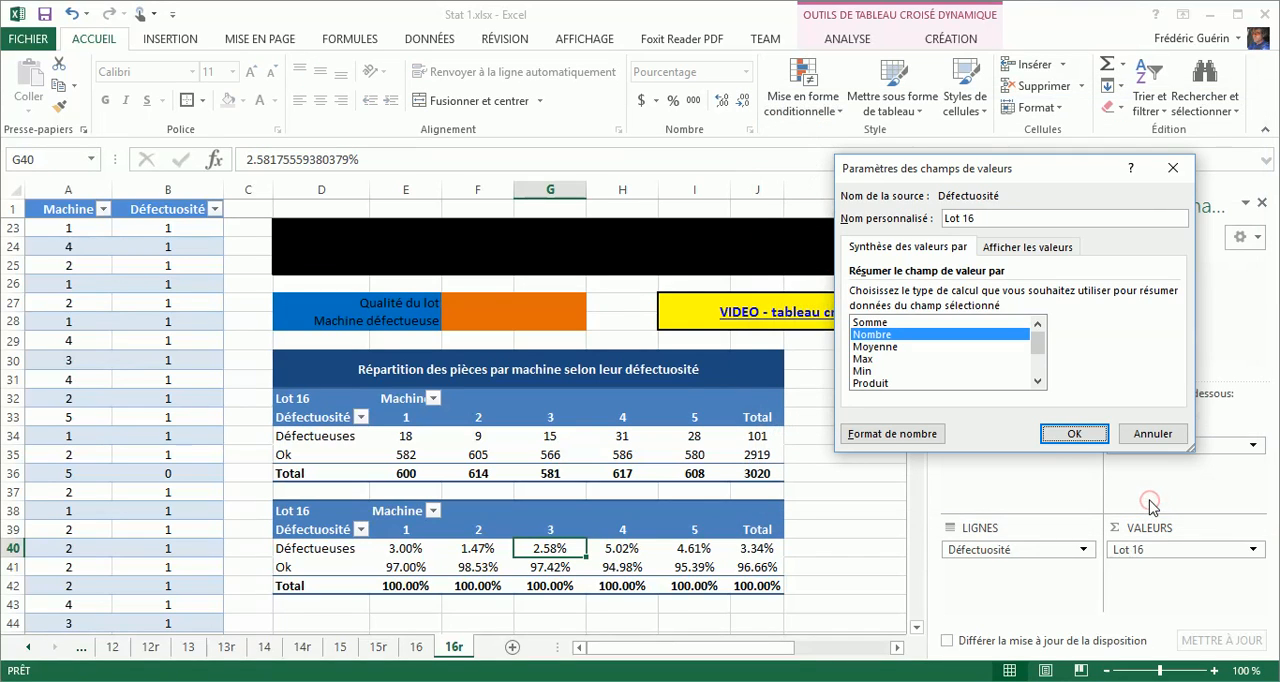
pyautogui.click(1073, 434)
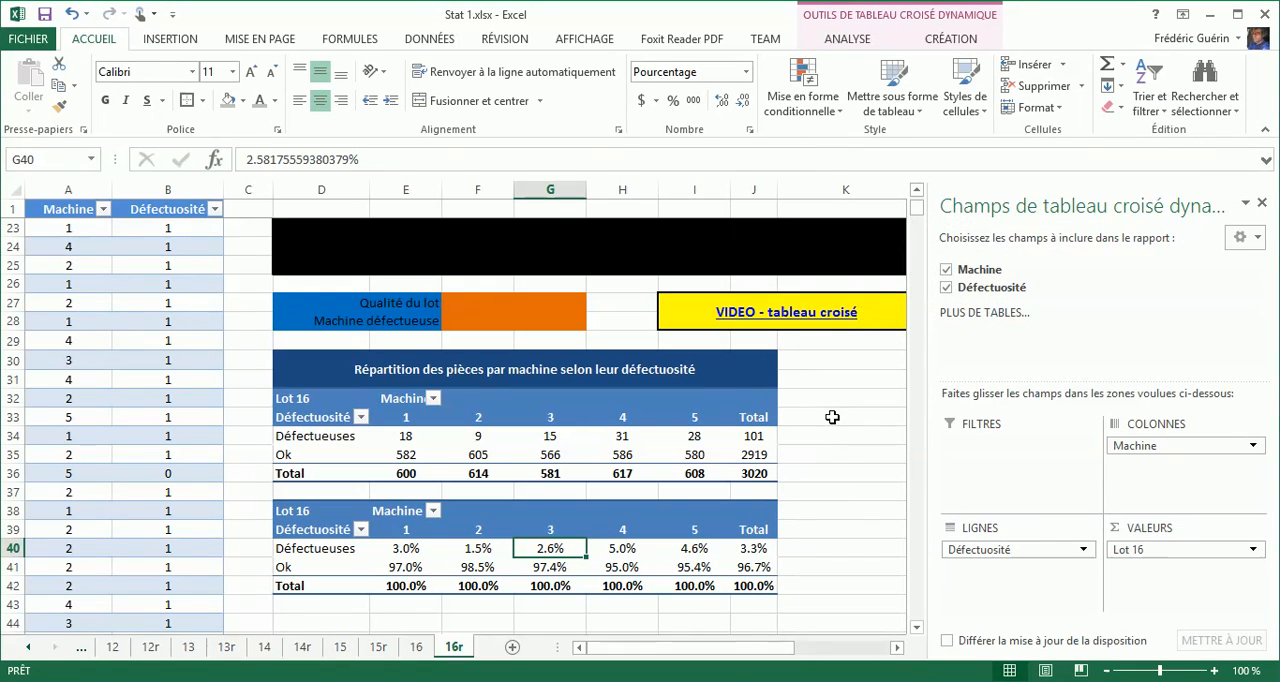
# Left-align the Machine header in cell E32 of the first pivot table.
pyautogui.click(343, 492)
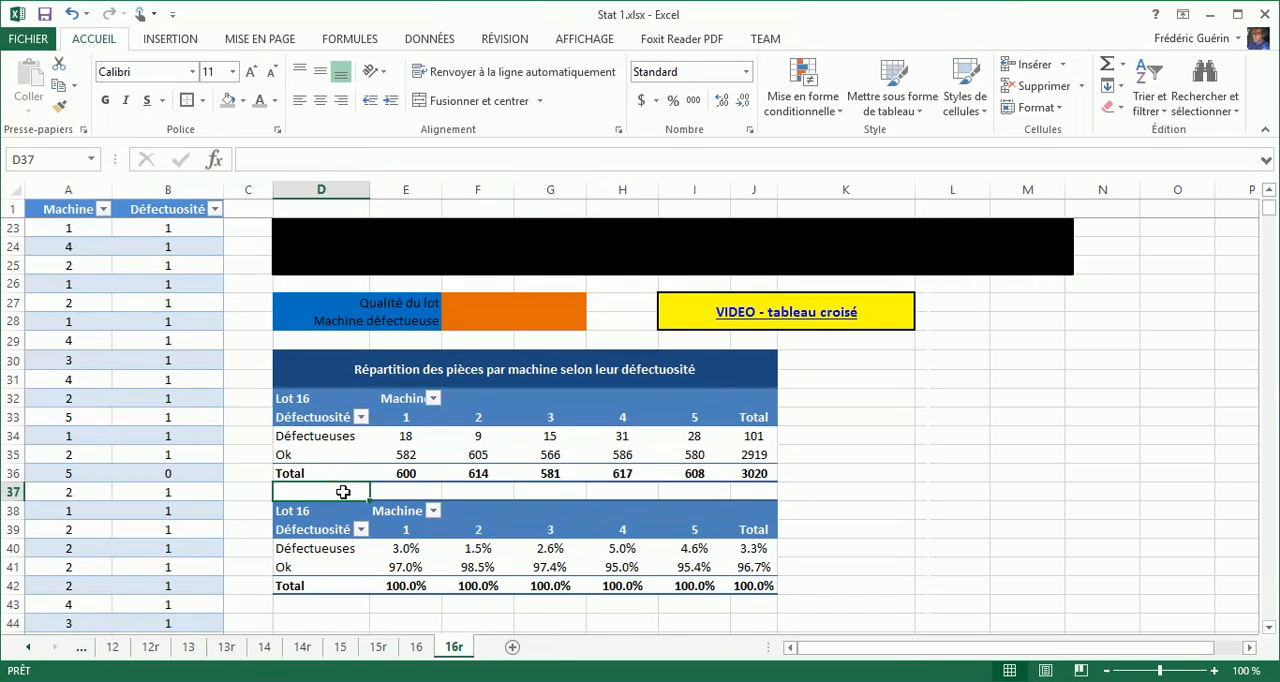
pyautogui.moveTo(415, 427)
pyautogui.click(401, 400)
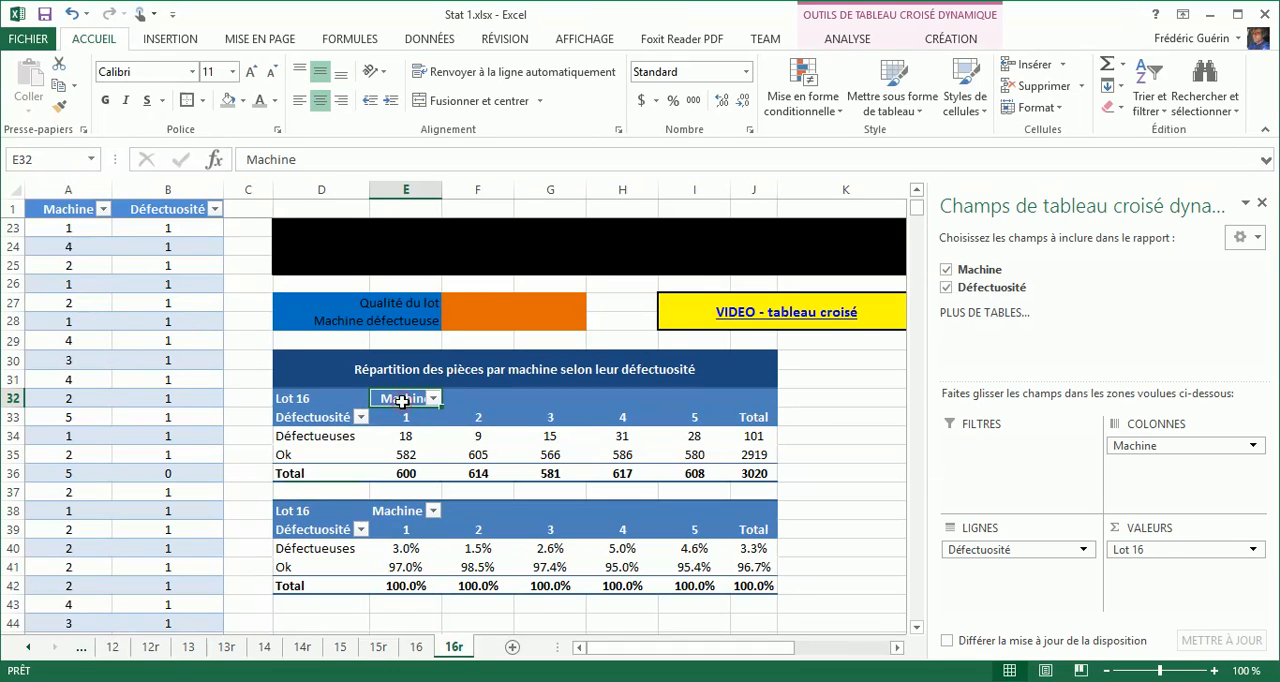
pyautogui.click(297, 101)
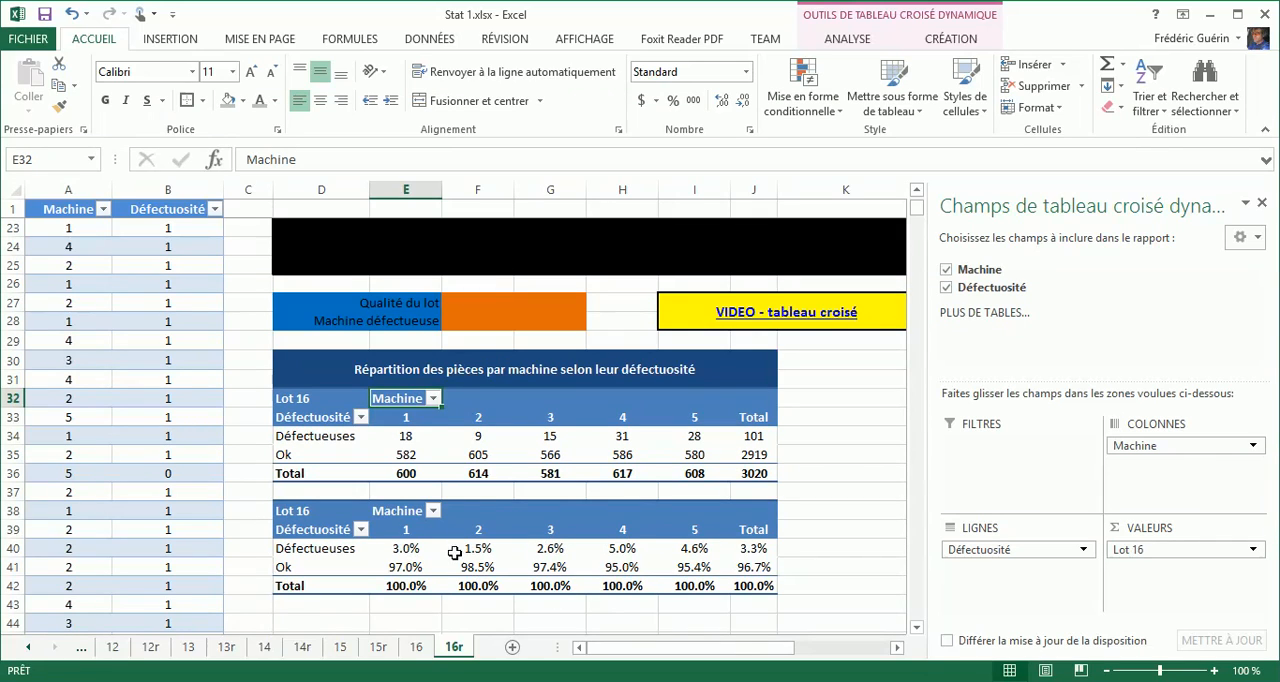
# Examine the defective percentages in row 40, comparing machines 1, 4 and 5 with the whole lot.
pyautogui.moveTo(708, 587)
pyautogui.moveTo(414, 550)
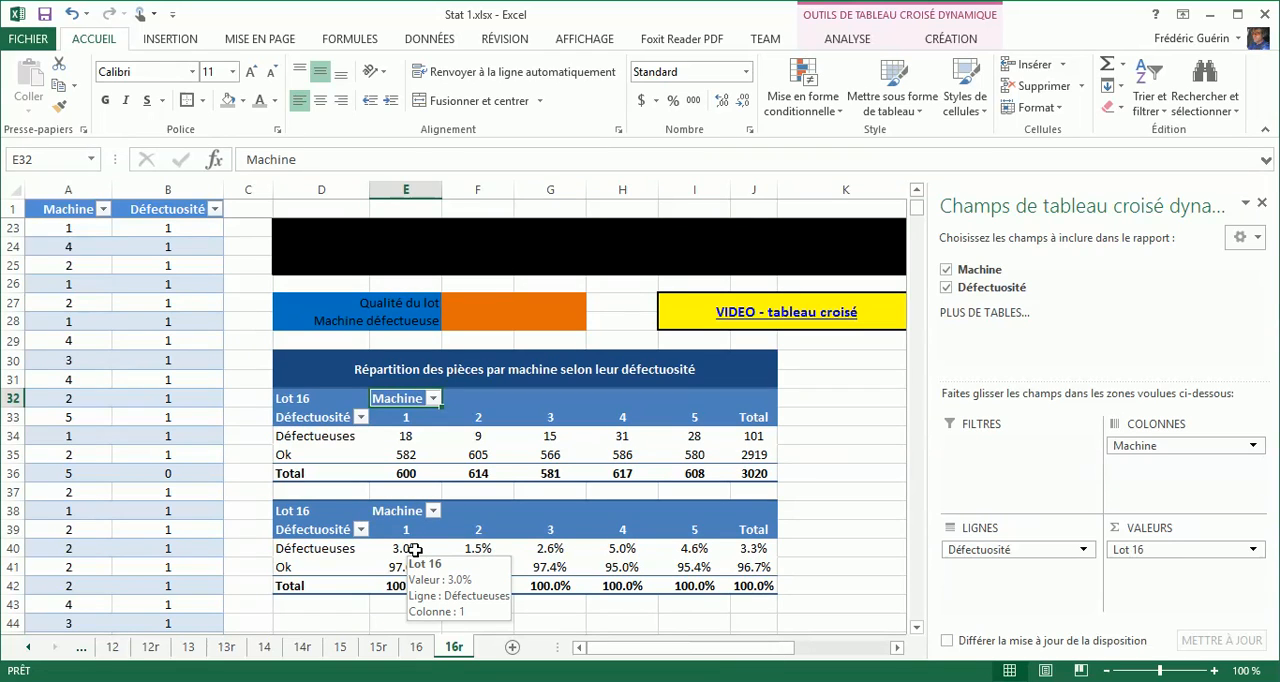
pyautogui.click(413, 551)
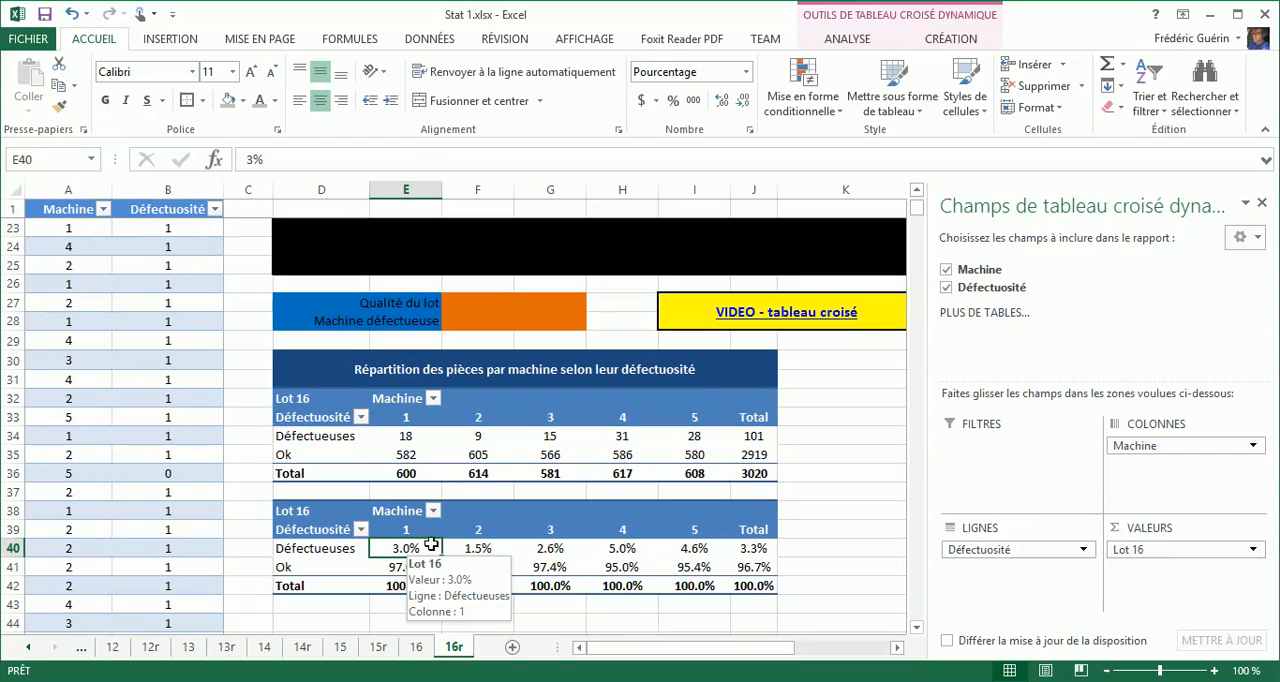
pyautogui.moveTo(478, 550)
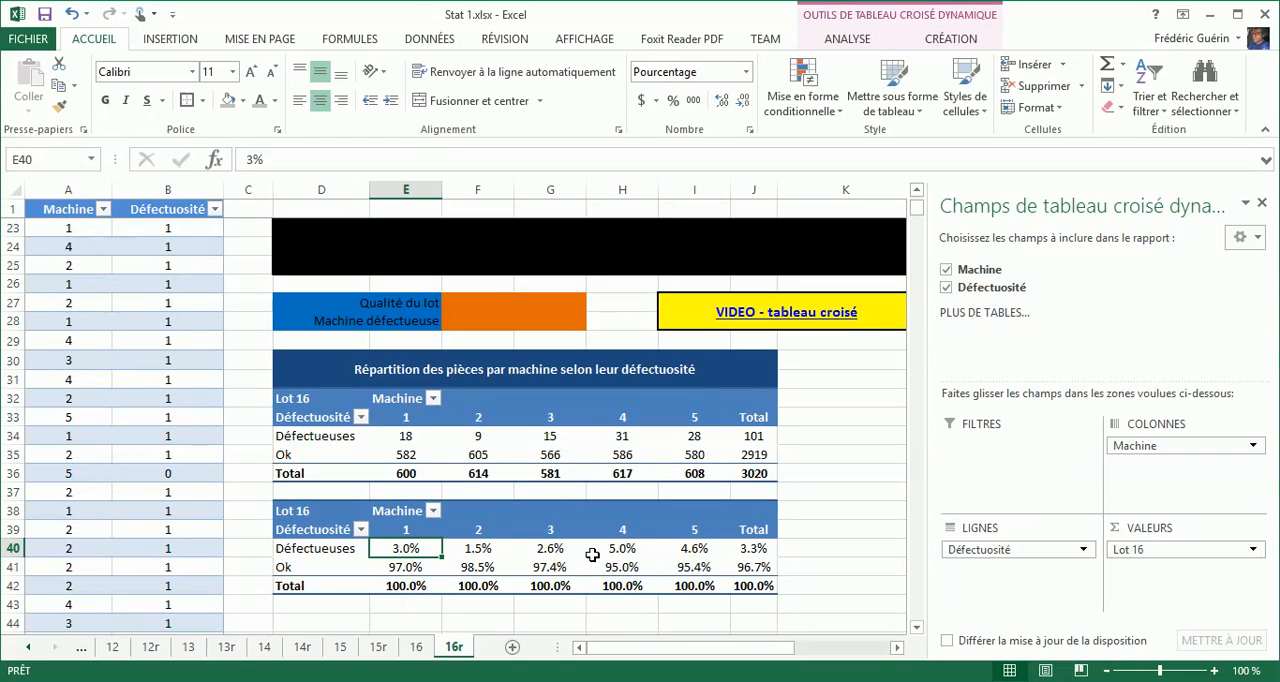
pyautogui.click(622, 550)
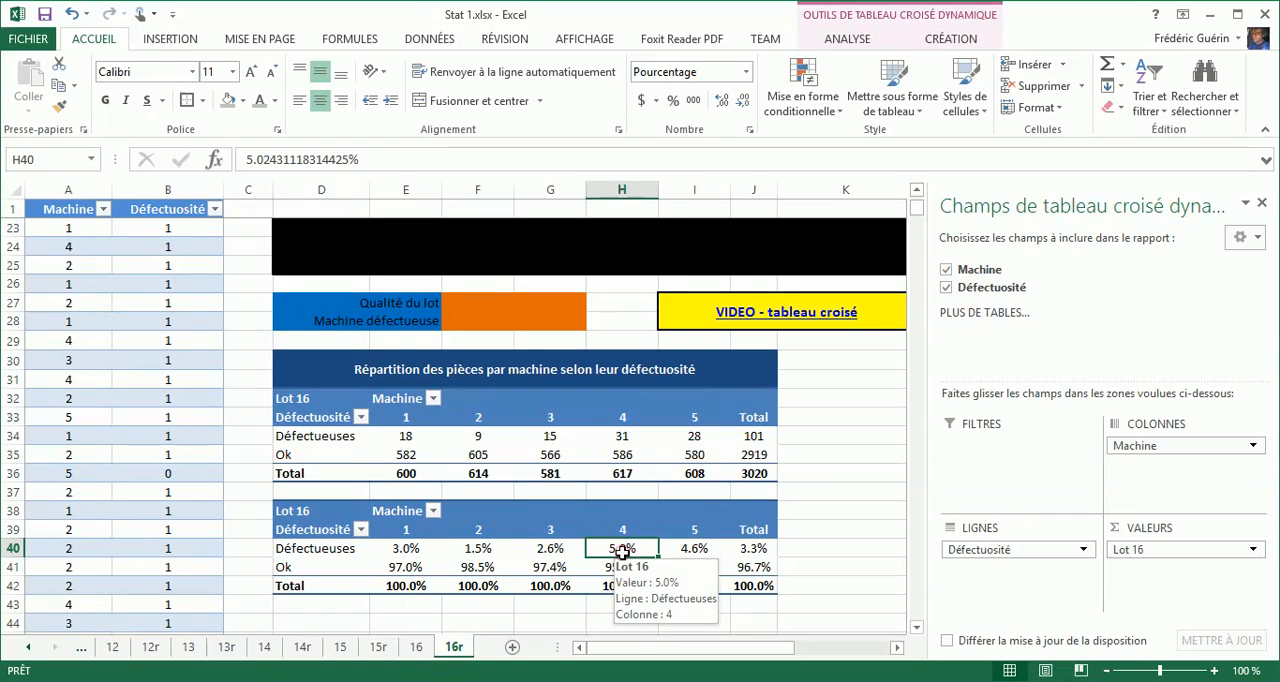
pyautogui.click(691, 552)
pyautogui.click(749, 551)
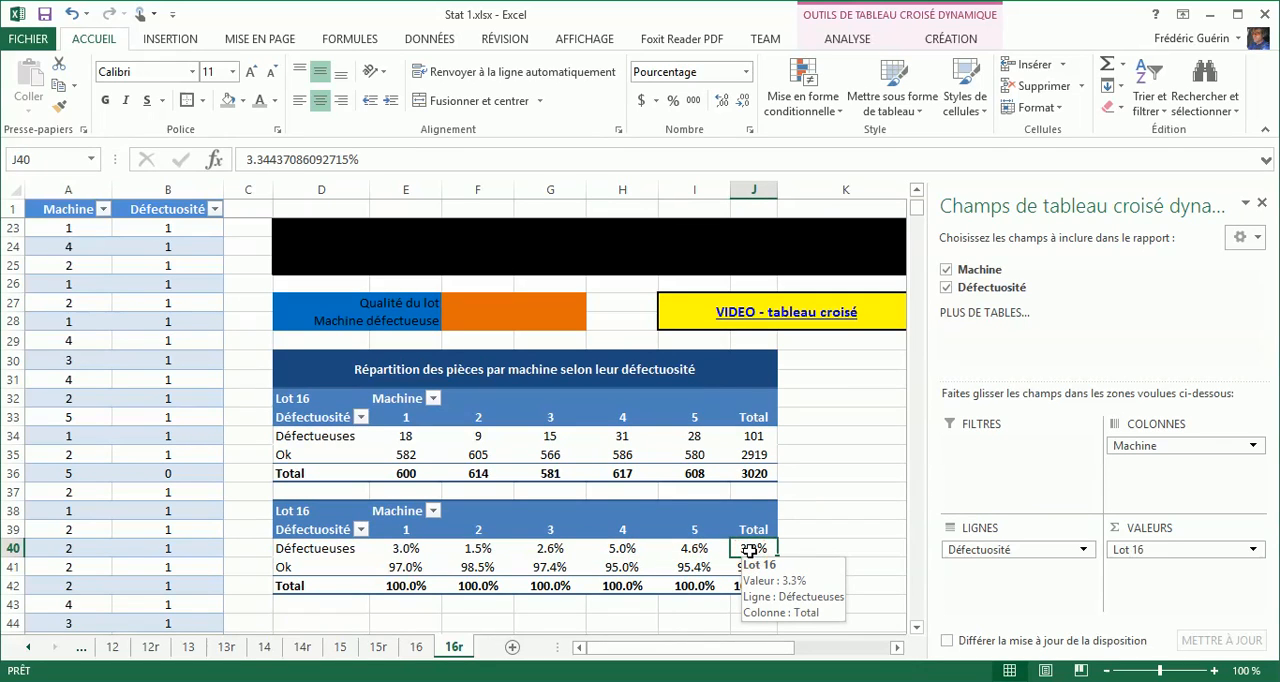
pyautogui.click(690, 550)
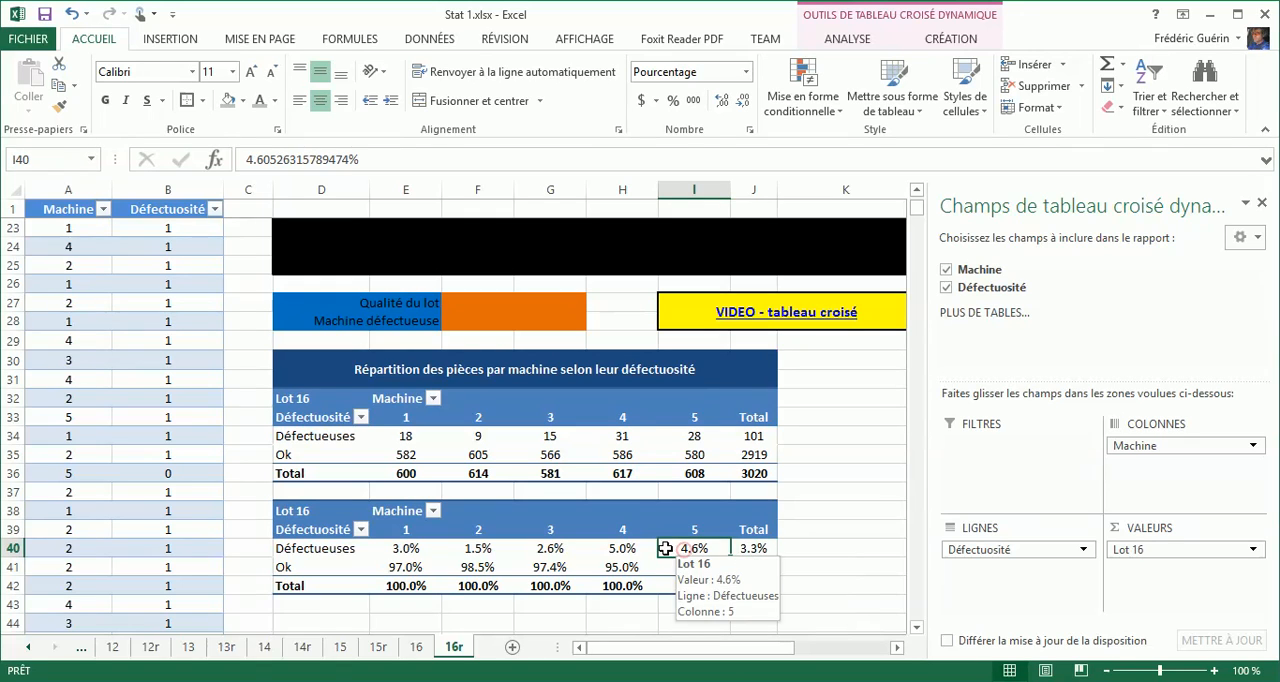
pyautogui.click(630, 546)
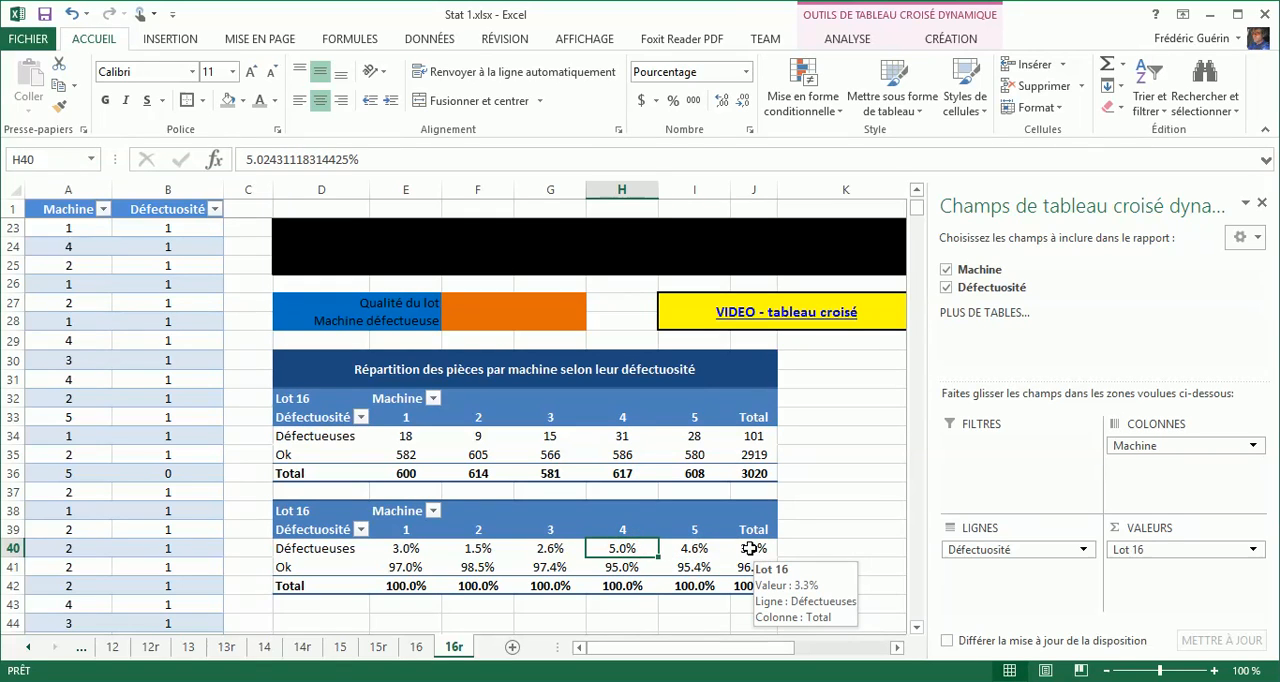
pyautogui.click(749, 548)
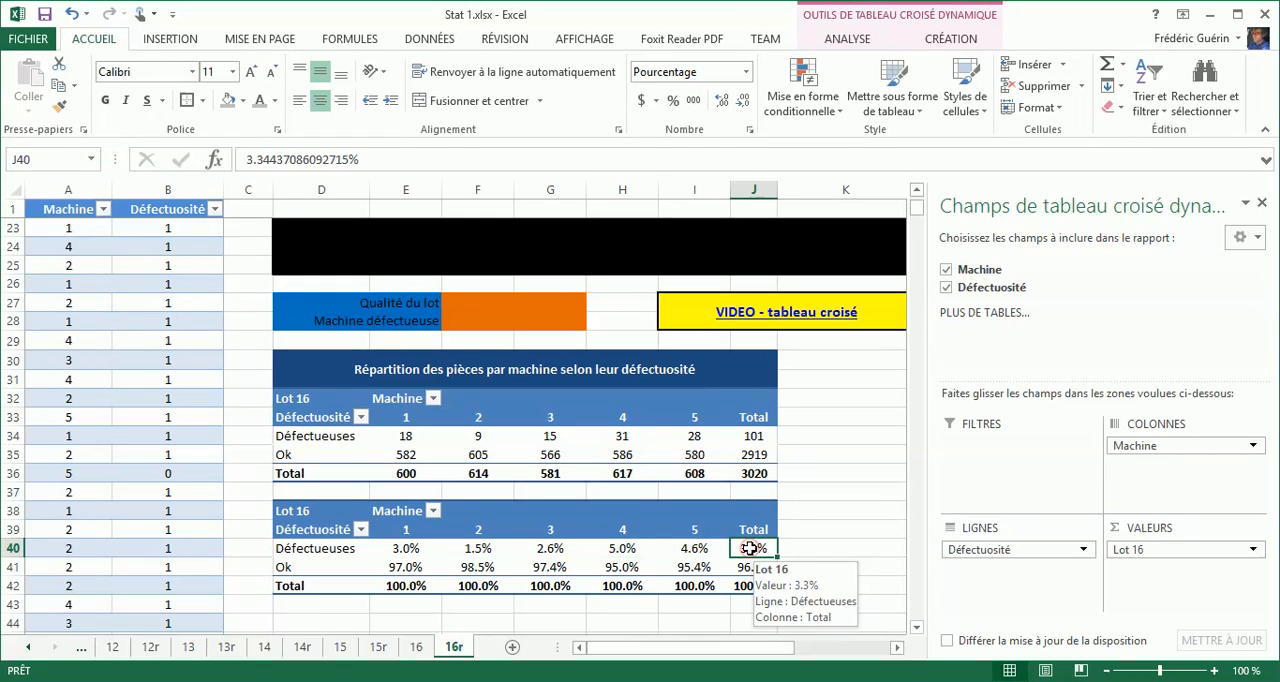
pyautogui.click(813, 437)
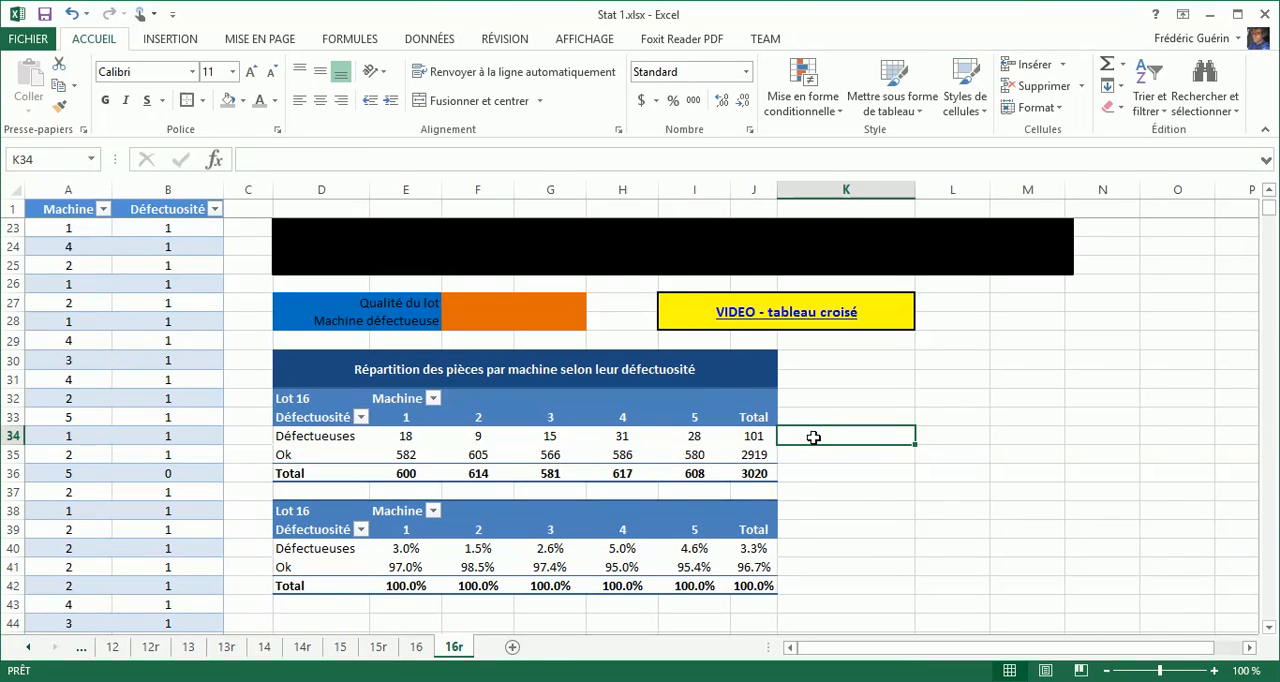